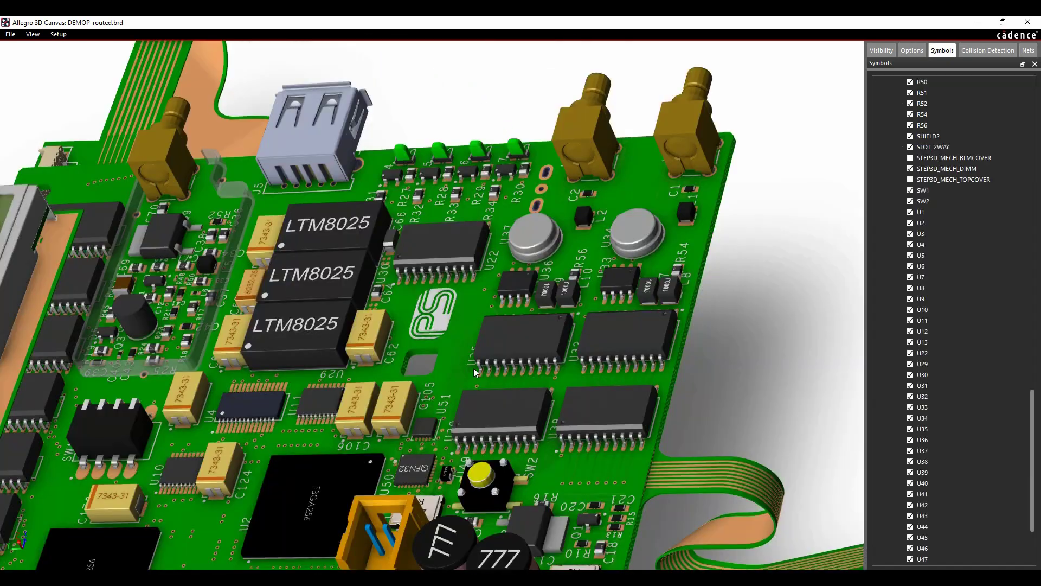
drag(473, 368, 368, 231)
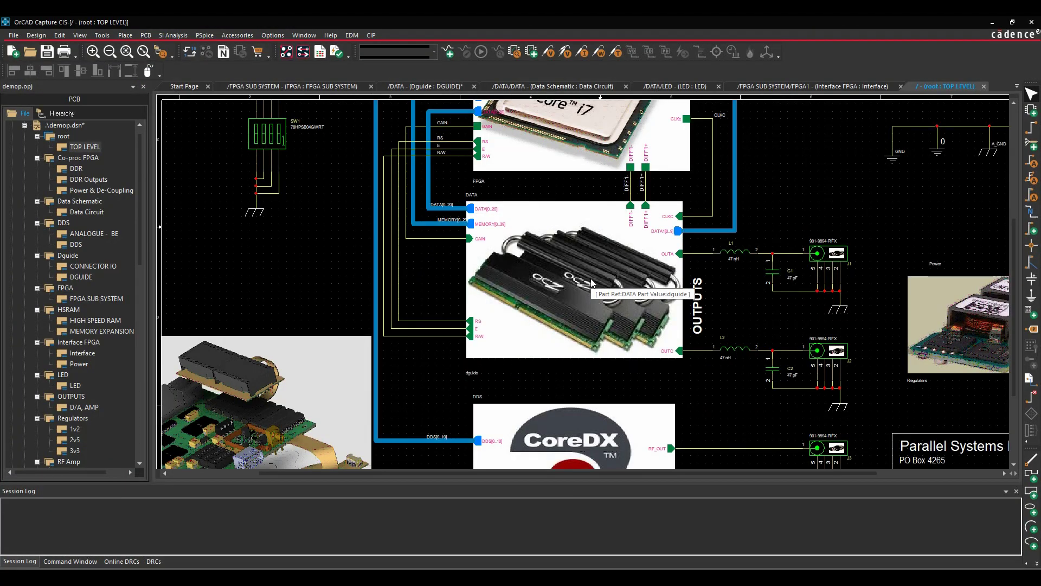
Descend from the top-level schematic through the DATA block into the LED block's schematic and clear the component selection there.
double_click(592, 282)
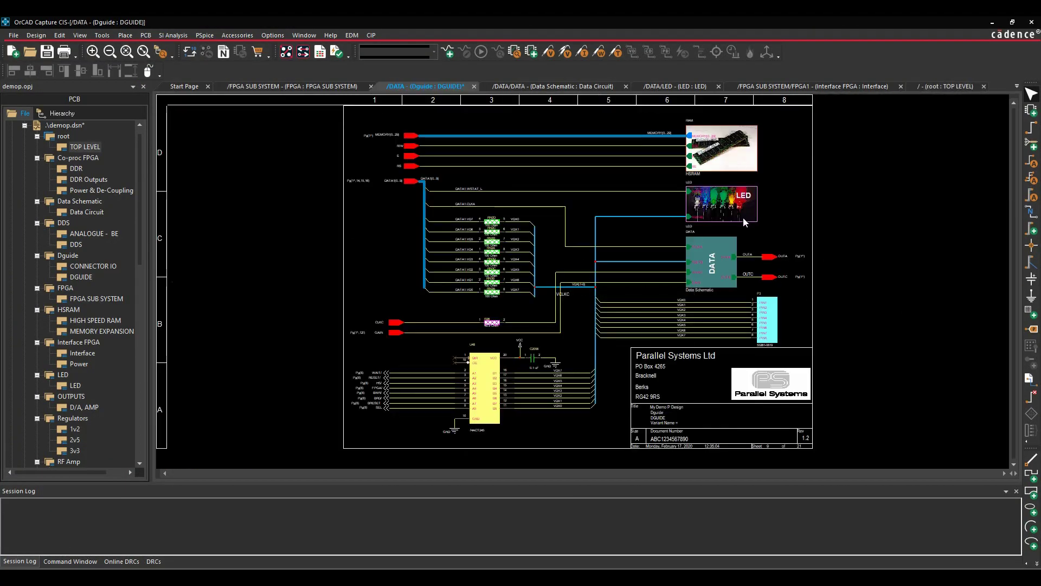
ctrl+scroll(744, 222, up, 2)
ctrl+scroll(802, 264, up, 2)
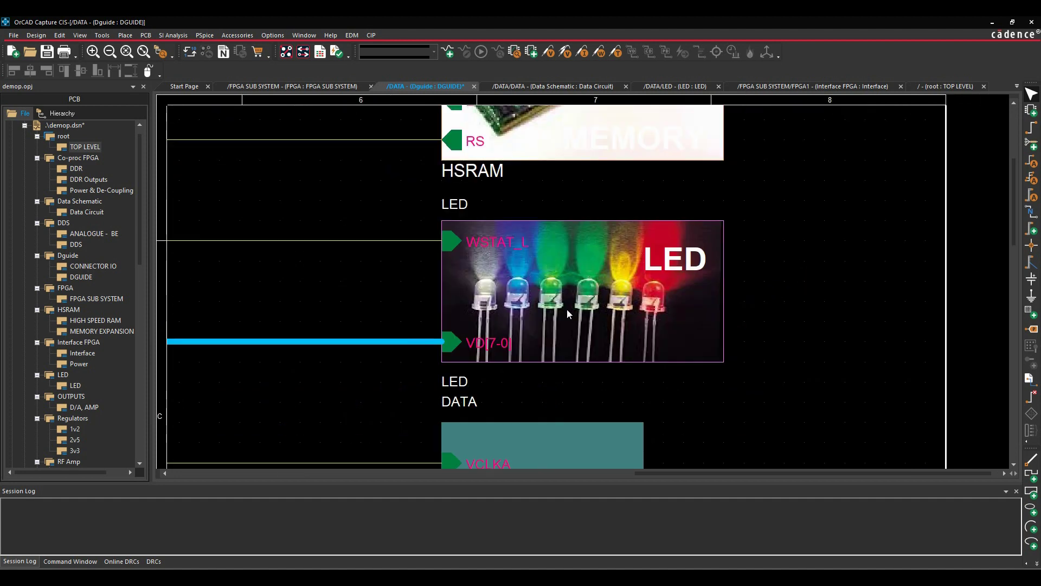
double_click(579, 295)
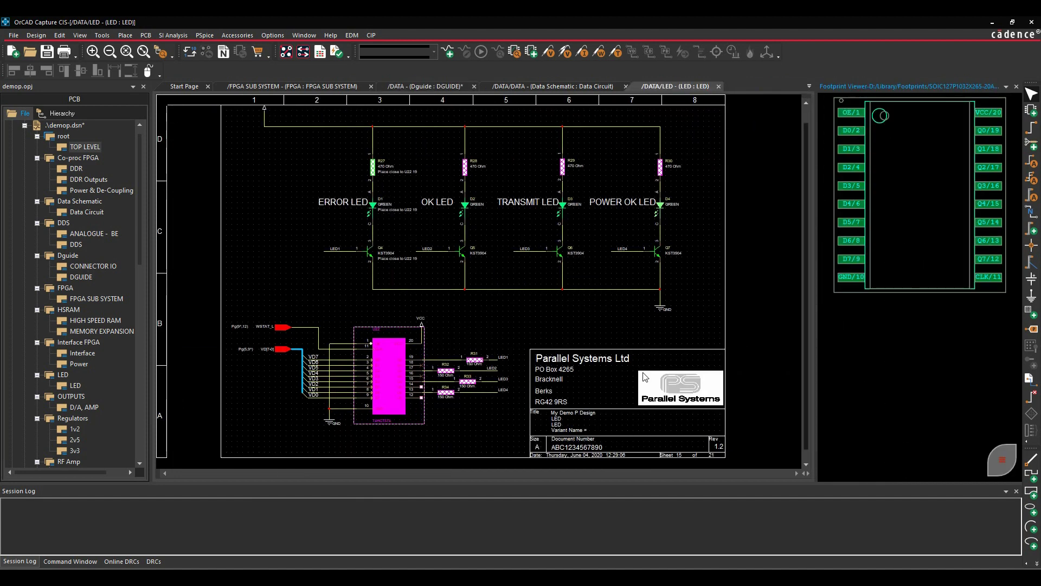
click(455, 424)
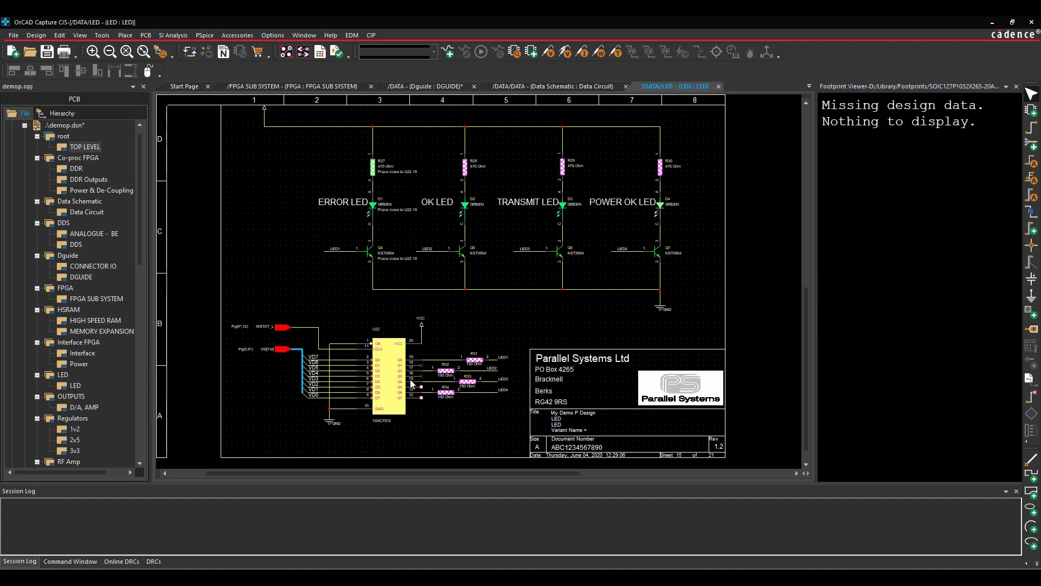
Examine the 3D model of the SOIC127P1032X265-20AN footprint from a different angle.
ctrl+scroll(455, 424, up, 2)
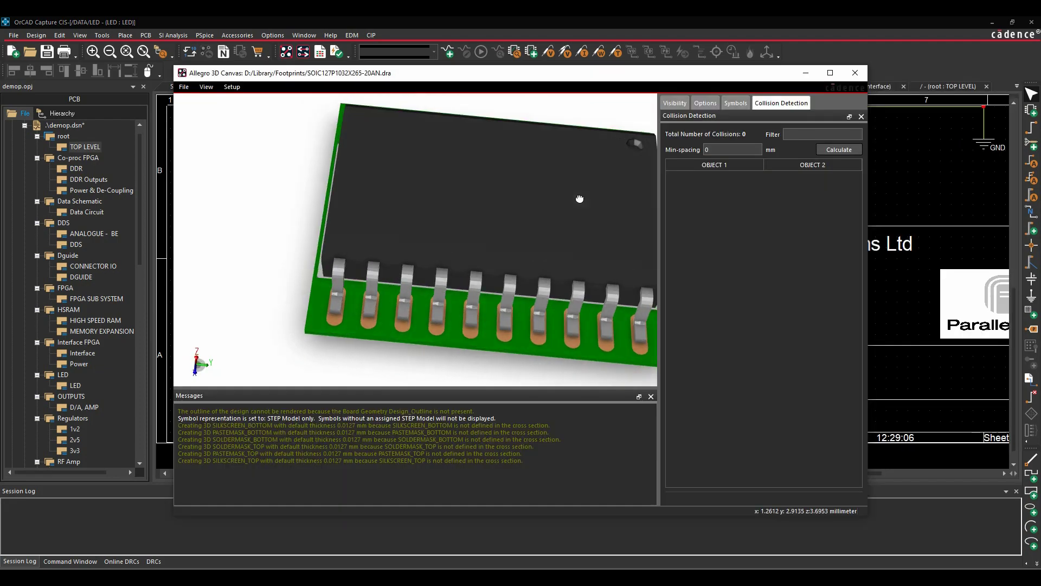
drag(579, 198, 601, 200)
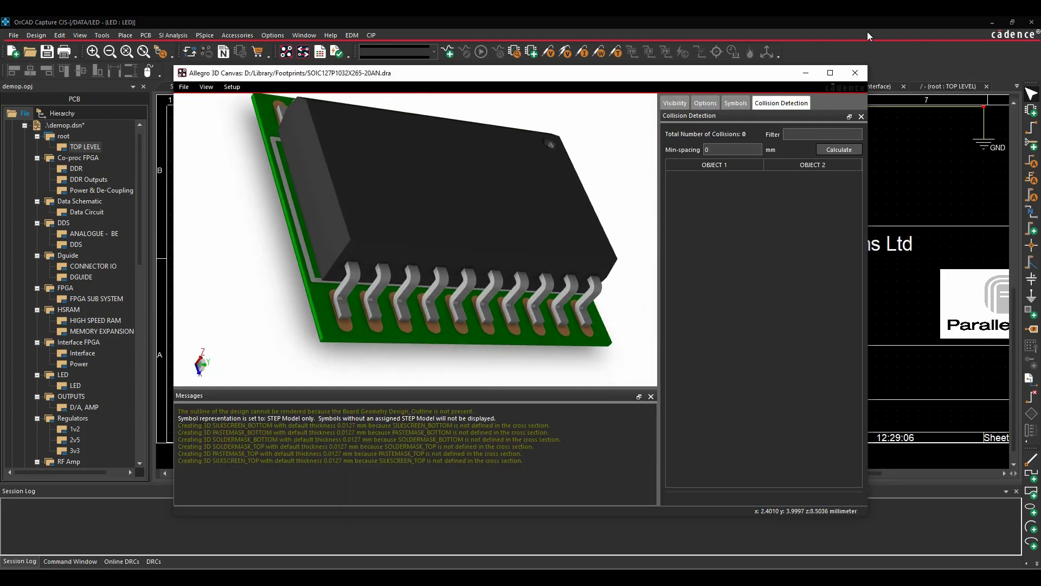
Move the L2-L5 via down to the end of the via list.
click(697, 132)
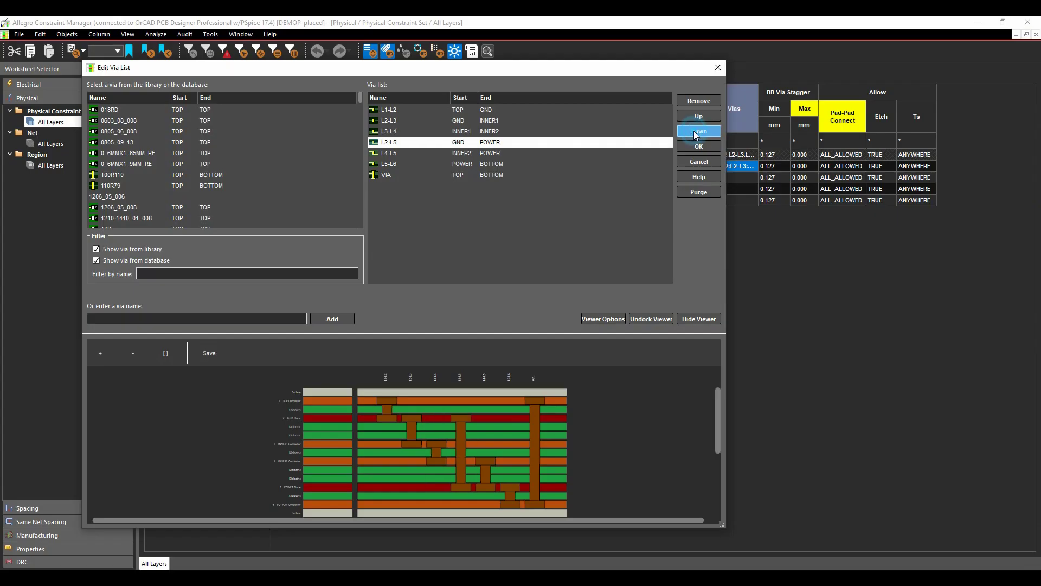
click(697, 133)
click(698, 132)
click(698, 133)
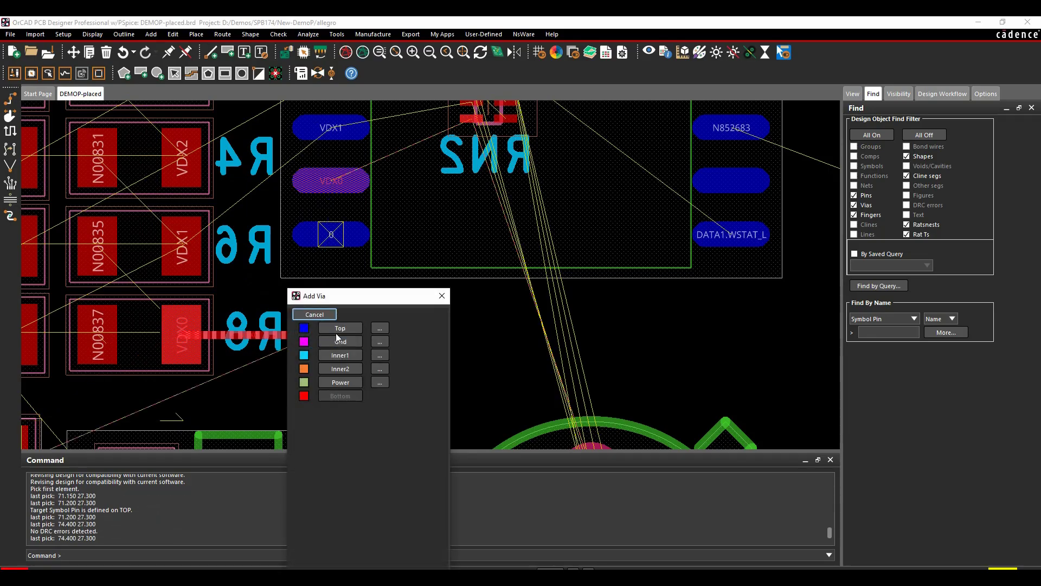
Route the VDX0 connection from resistor R8 through a row of staggered vias and up towards the IC's VDX0 pin.
double_click(316, 334)
double_click(347, 346)
double_click(378, 335)
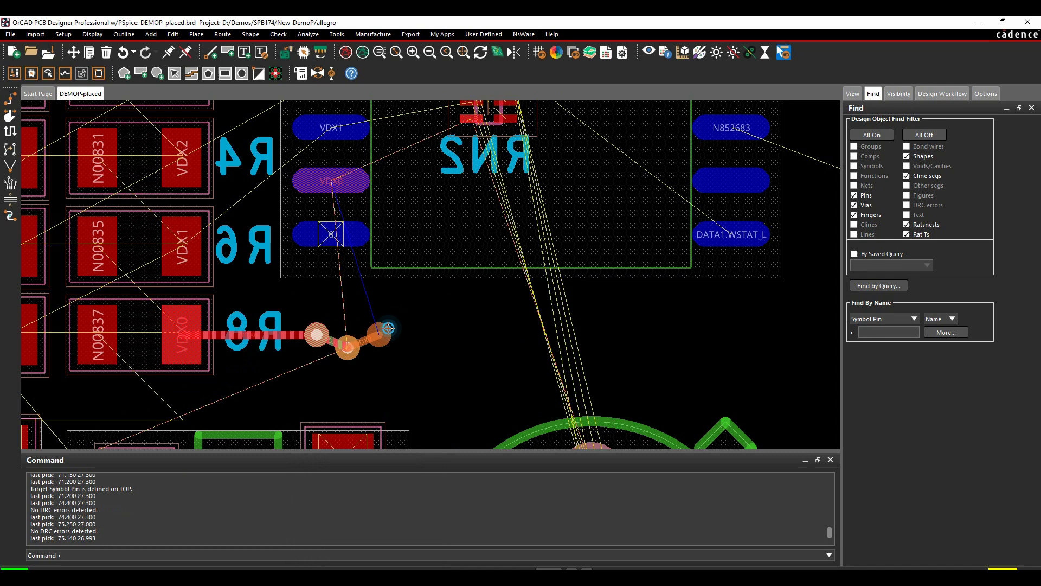
double_click(410, 348)
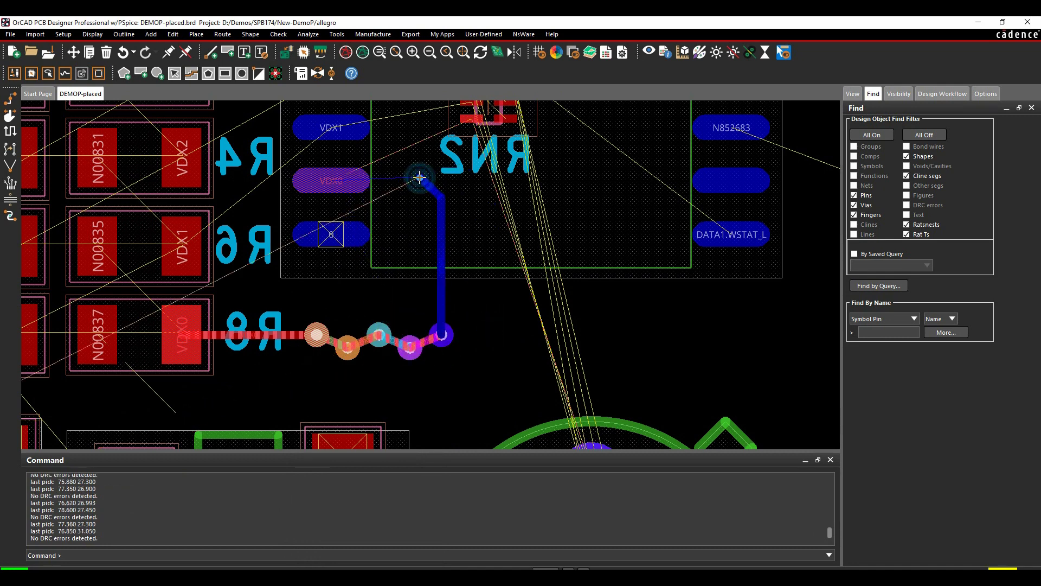
right_click(421, 177)
click(436, 184)
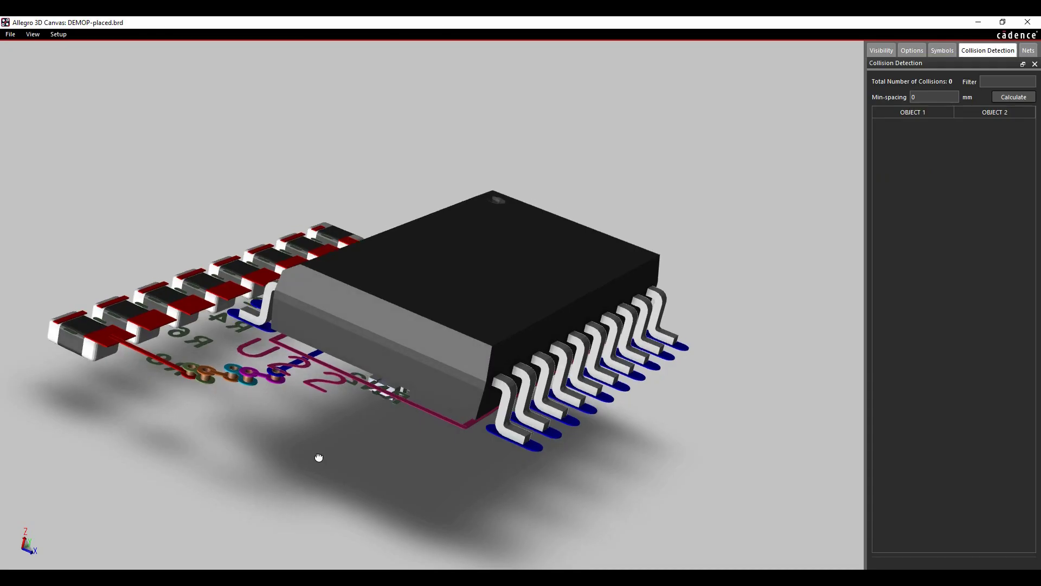
drag(319, 455, 203, 226)
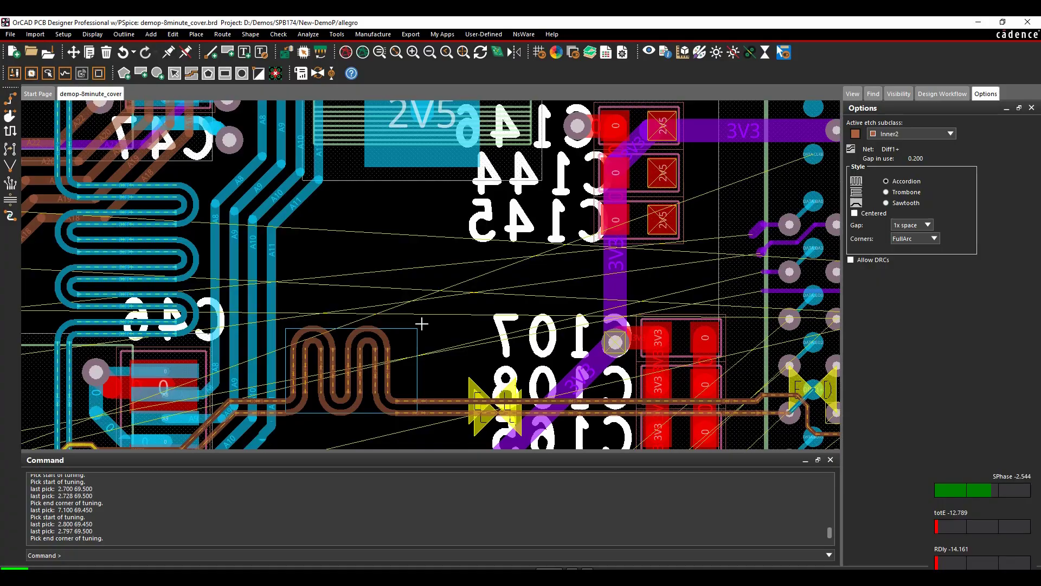
Add accordion tuning to the DIFF1 differential pair on Inner2, with a 1x space gap and FullArc corners.
click(489, 232)
Open Constraint Manager and review the relative propagation delay results of the match groups.
click(606, 52)
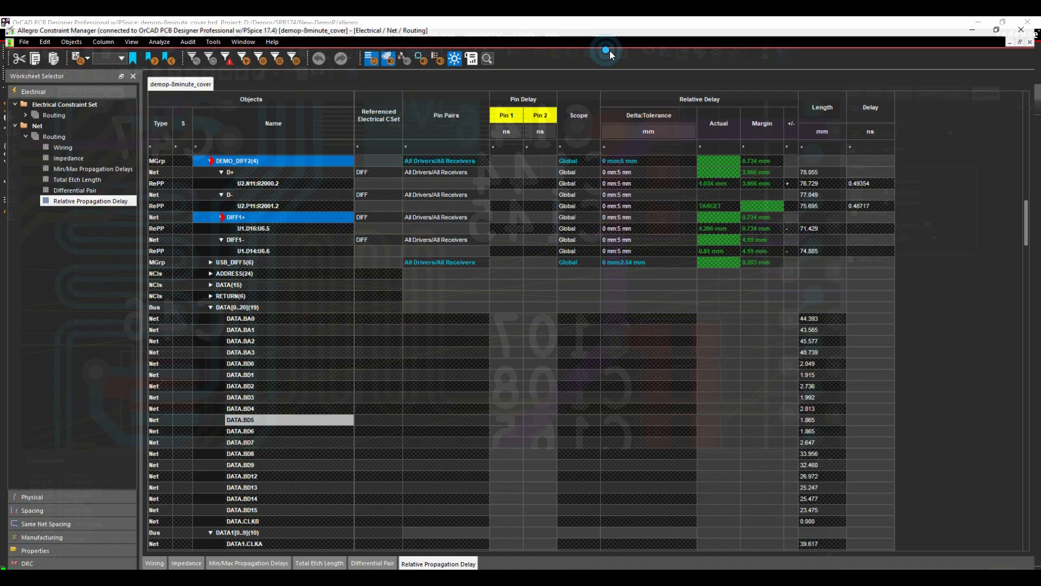
drag(1033, 198, 1030, 81)
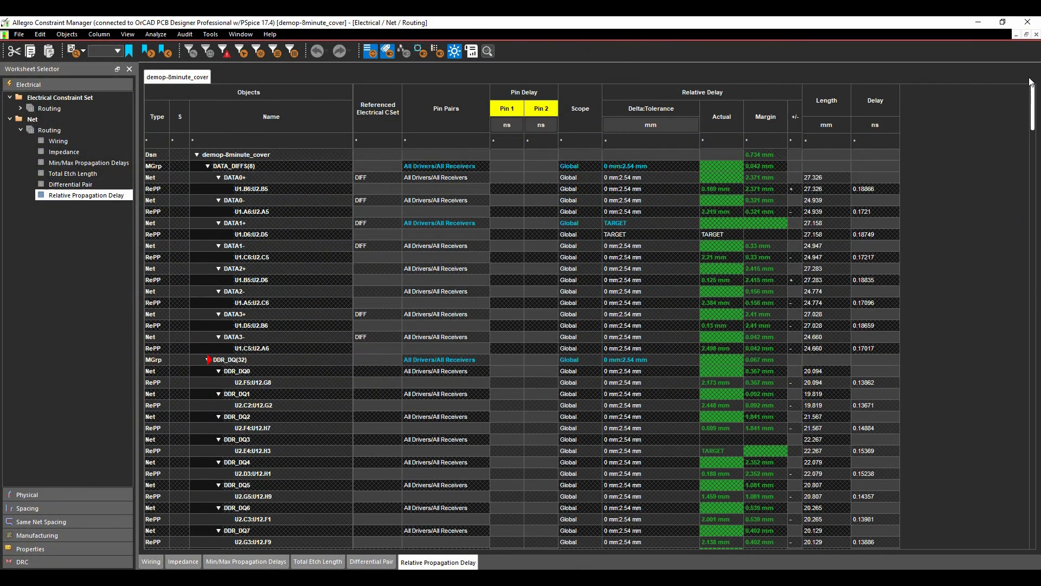
scroll(422, 214, down, 8)
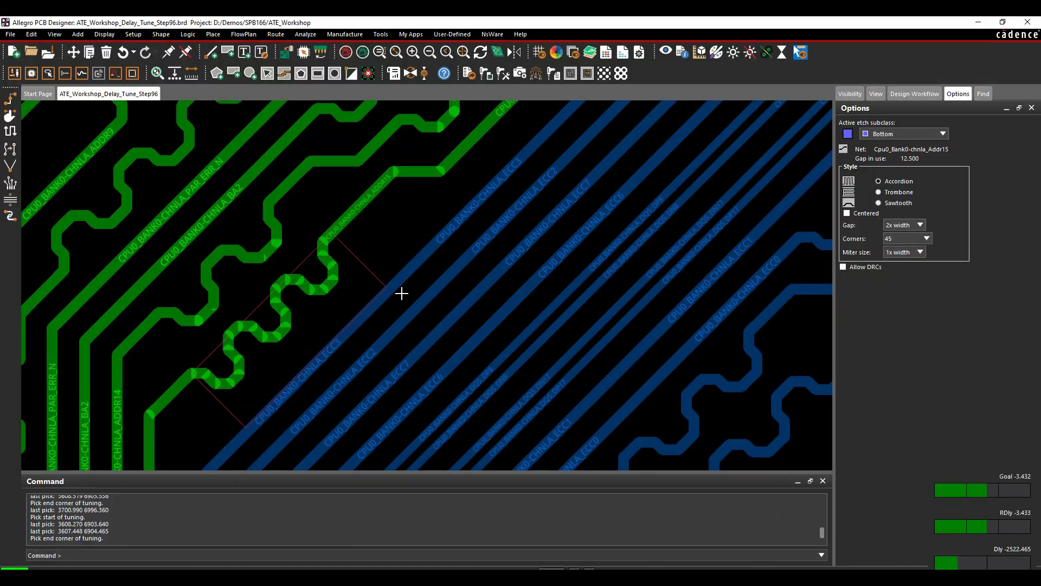
Add 45-degree accordion tuning to the ADDR15 trace, and slide a segment of the tuned ADDR13 trace.
click(403, 280)
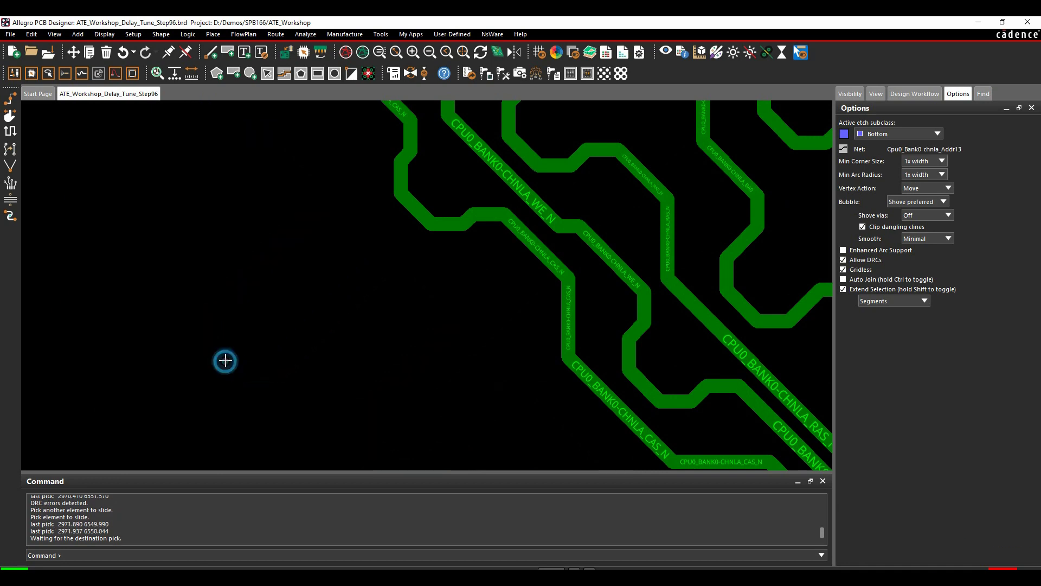
click(238, 351)
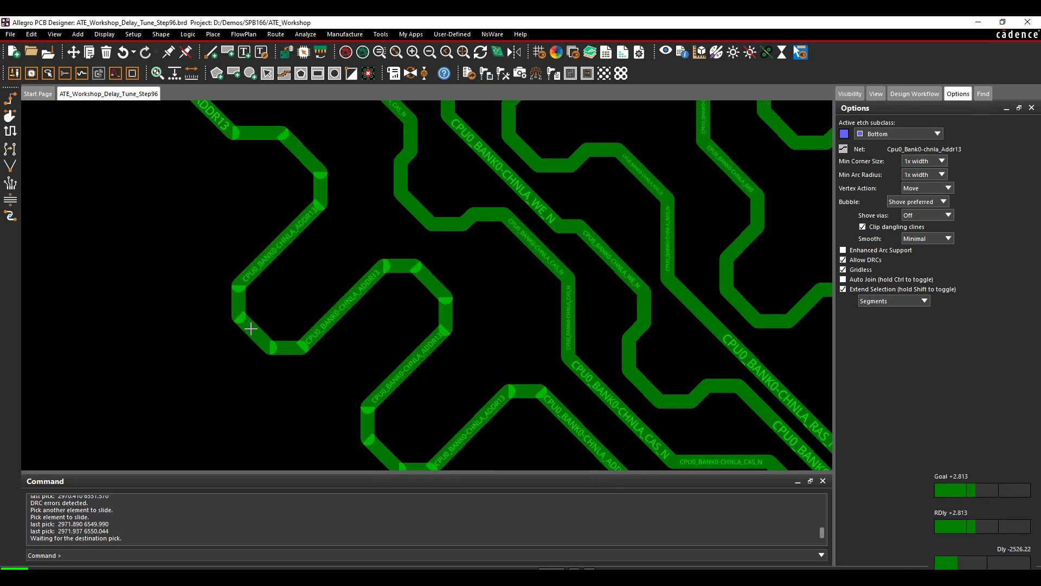
click(251, 328)
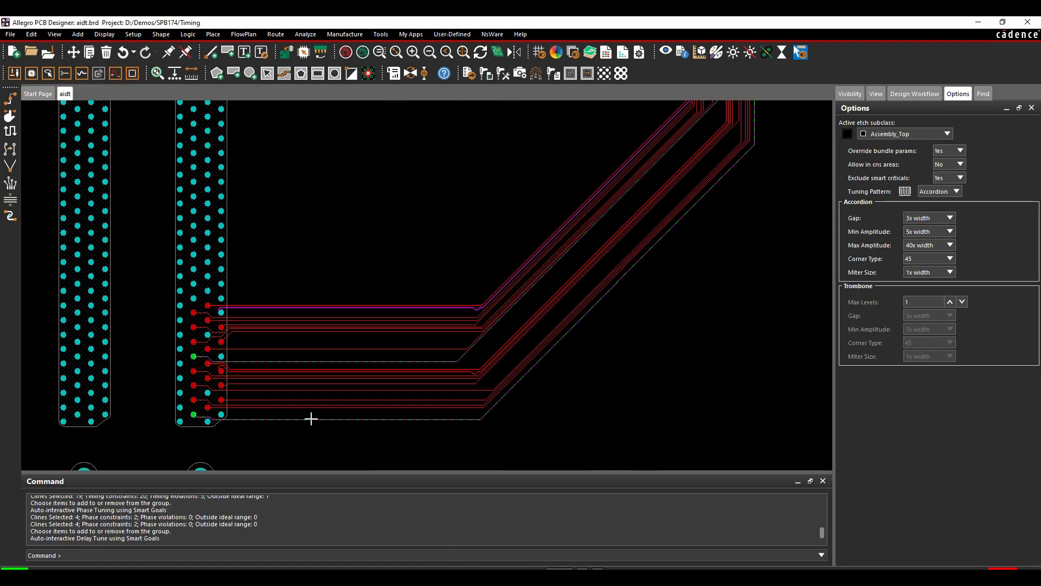
Tune the lower and upper trace groups with Auto-interactive Delay Tune, using the Accordion pattern.
drag(342, 366, 341, 366)
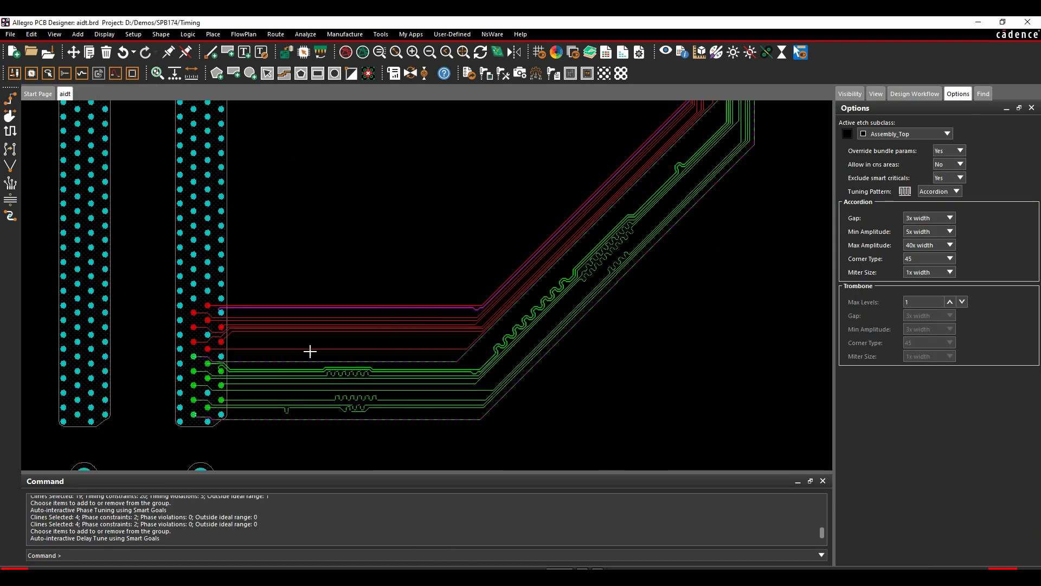
drag(321, 313, 327, 303)
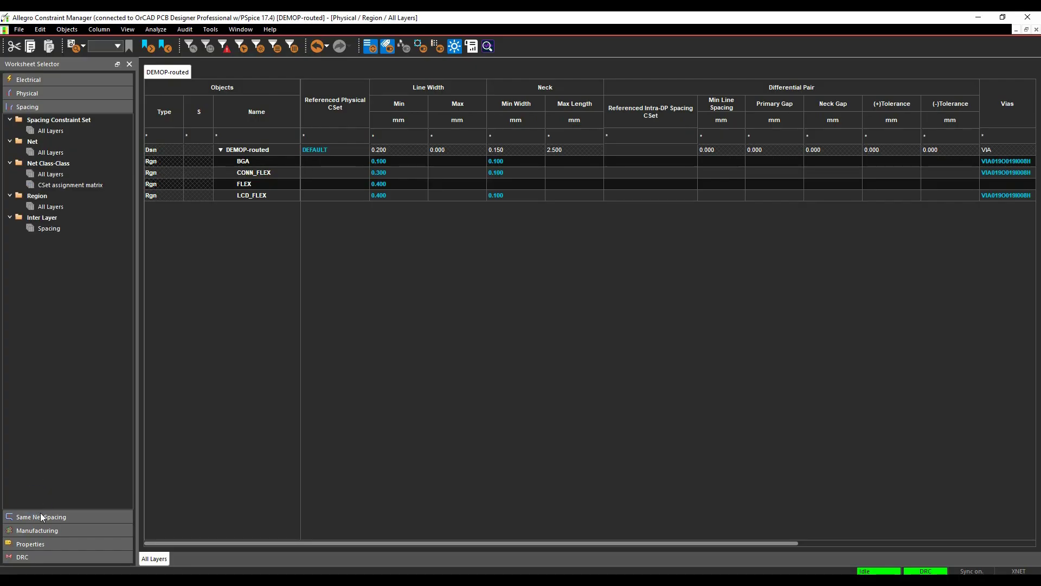
Browse the Same Net Spacing and Manufacturing constraints, expanding the DFF and DFA constraint sets.
click(41, 515)
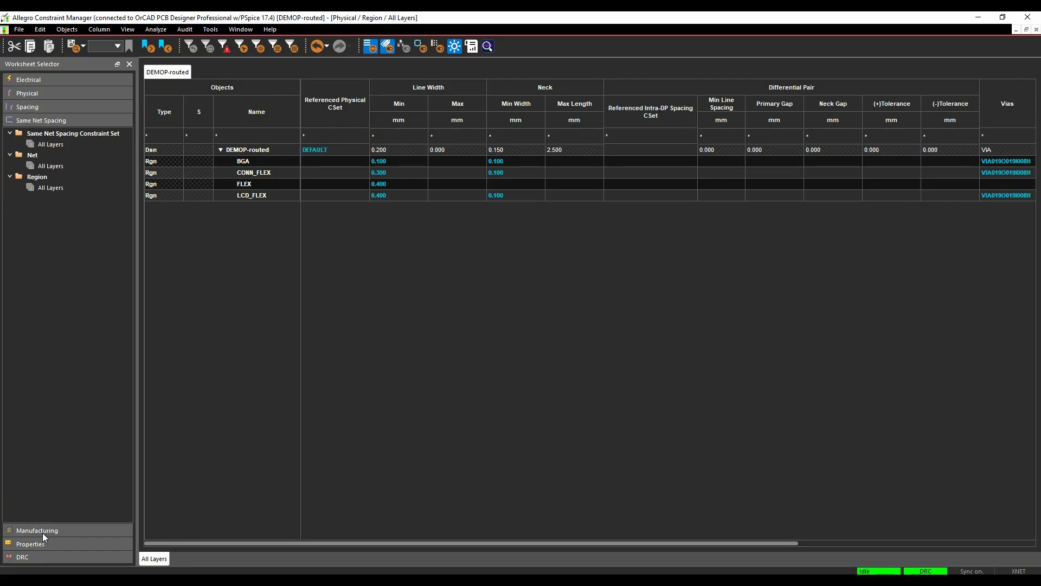
click(43, 535)
click(20, 157)
click(20, 255)
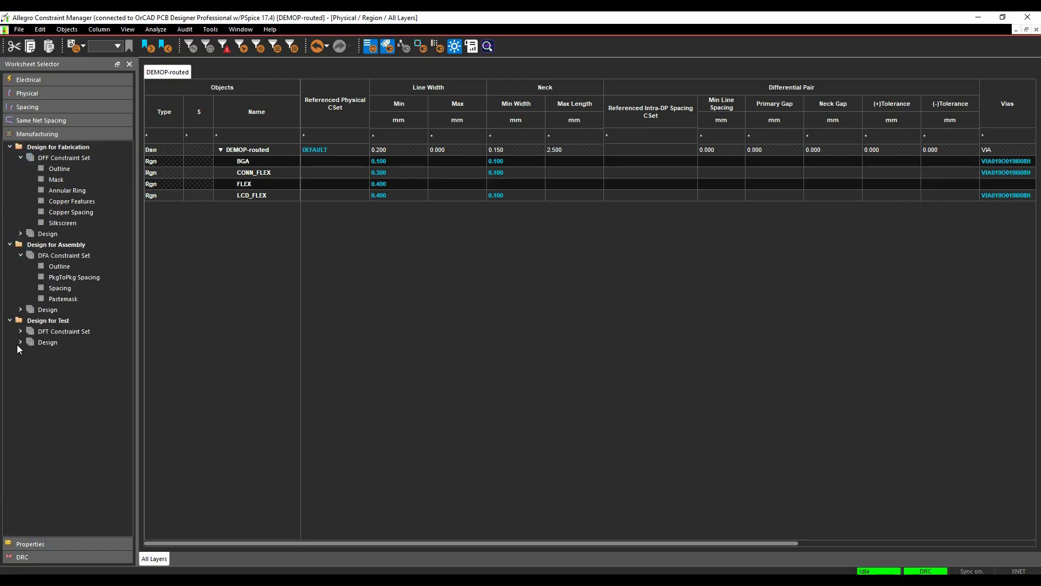
Open the nets' Relative Propagation Delay worksheet and analyze the DATA_DIFFS match group.
click(28, 79)
click(20, 125)
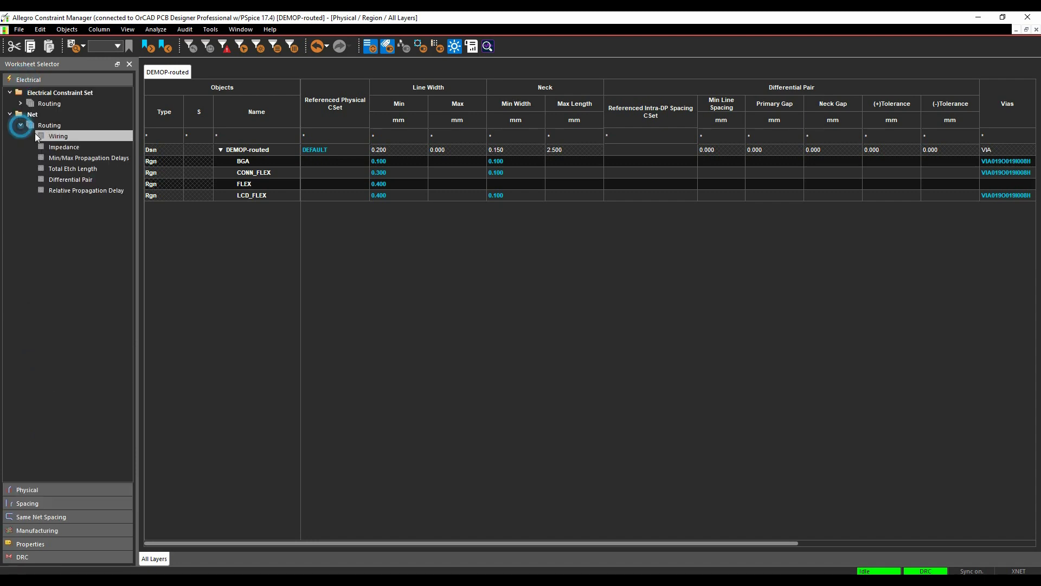
click(76, 192)
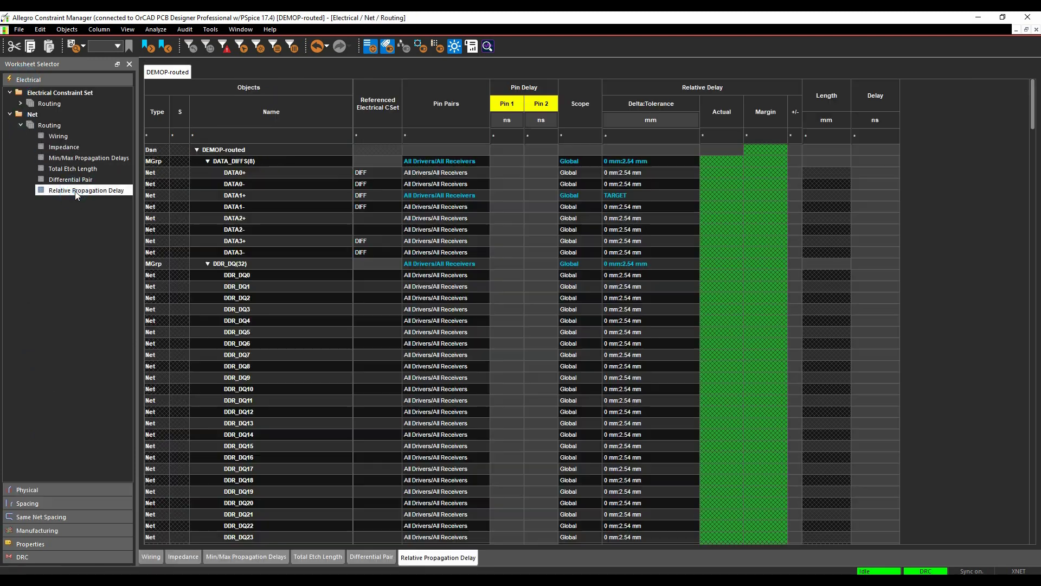
right_click(271, 161)
click(287, 168)
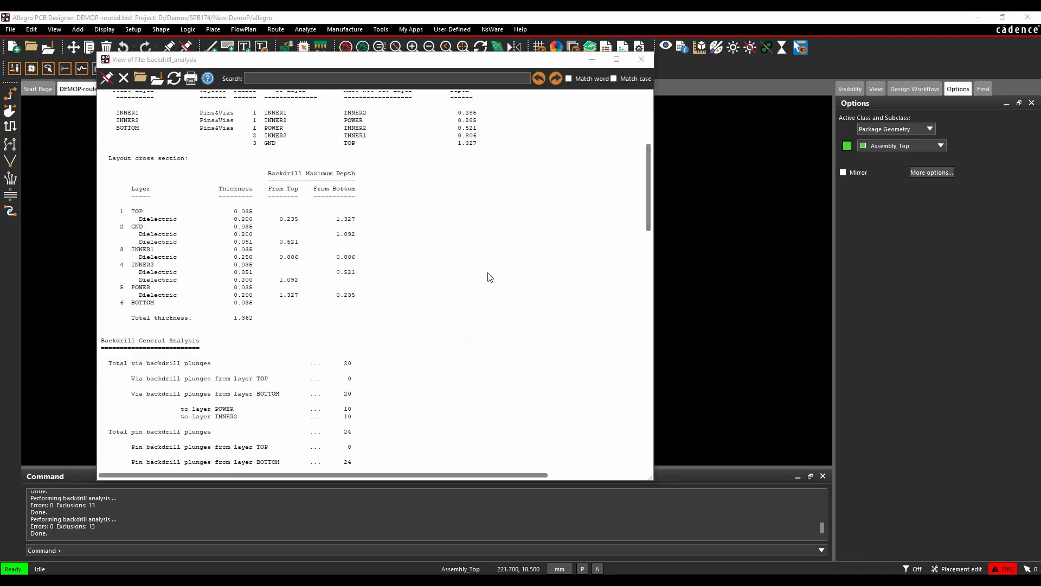
scroll(488, 279, down, 10)
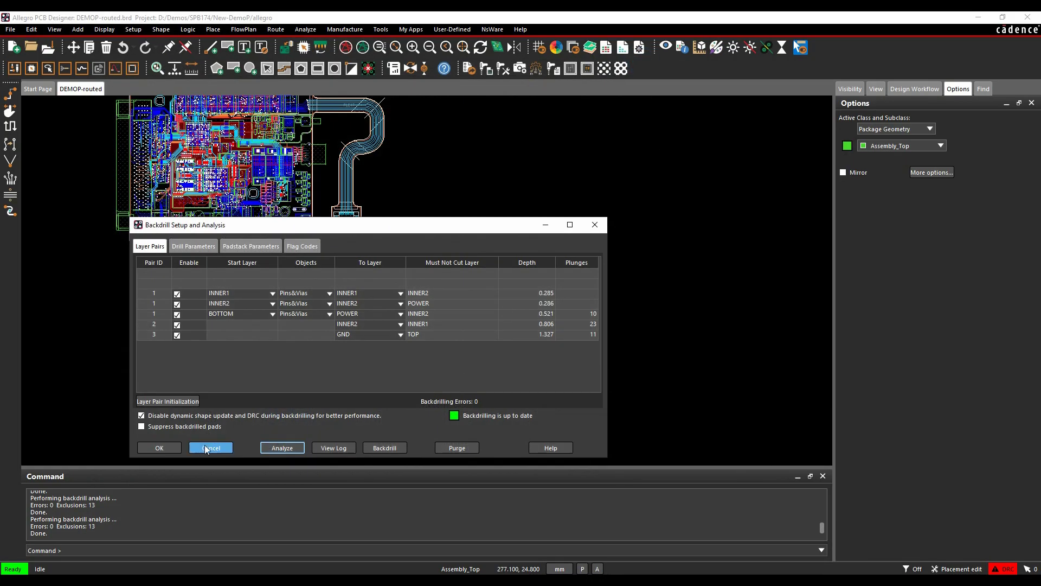
Close the backdrill dialog and return to Constraint Manager to examine the DDR_DQ pin delays and margins.
click(204, 444)
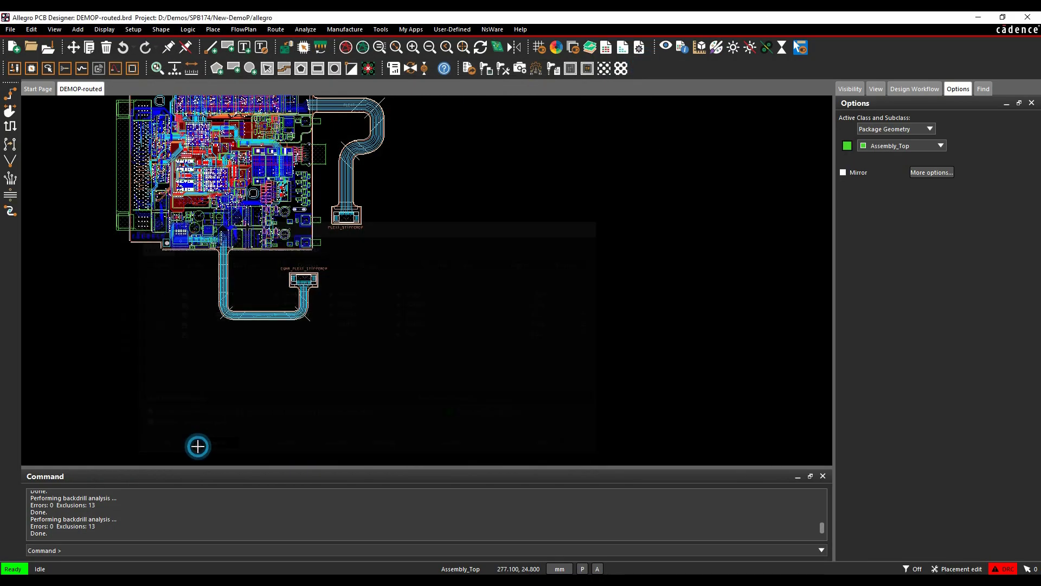
key(alt+Tab)
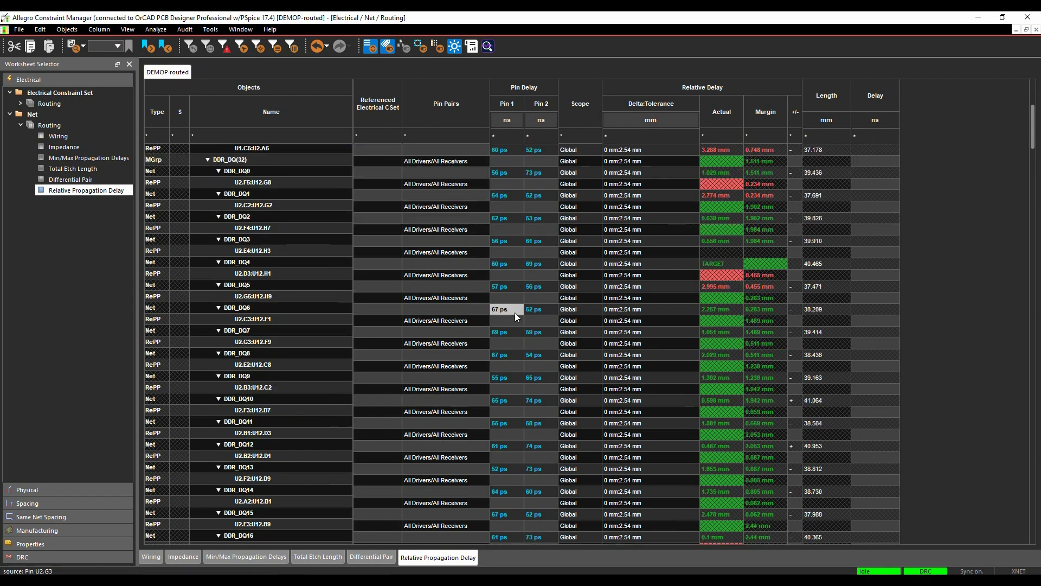
scroll(515, 313, down, 3)
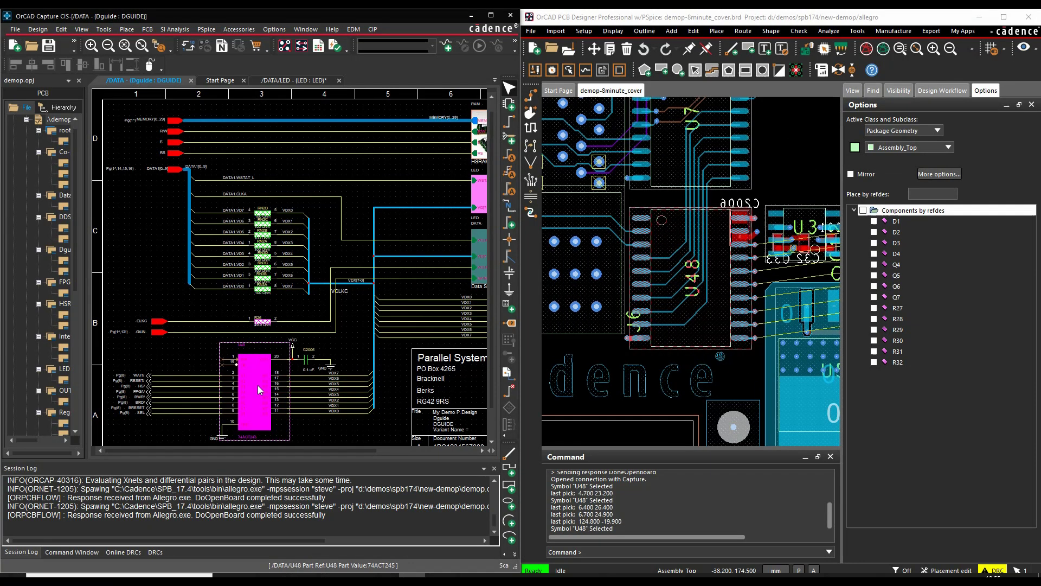
Cross-probe resistor R26 and resistor network RN3A from the DGUIDE schematic to the board.
click(262, 324)
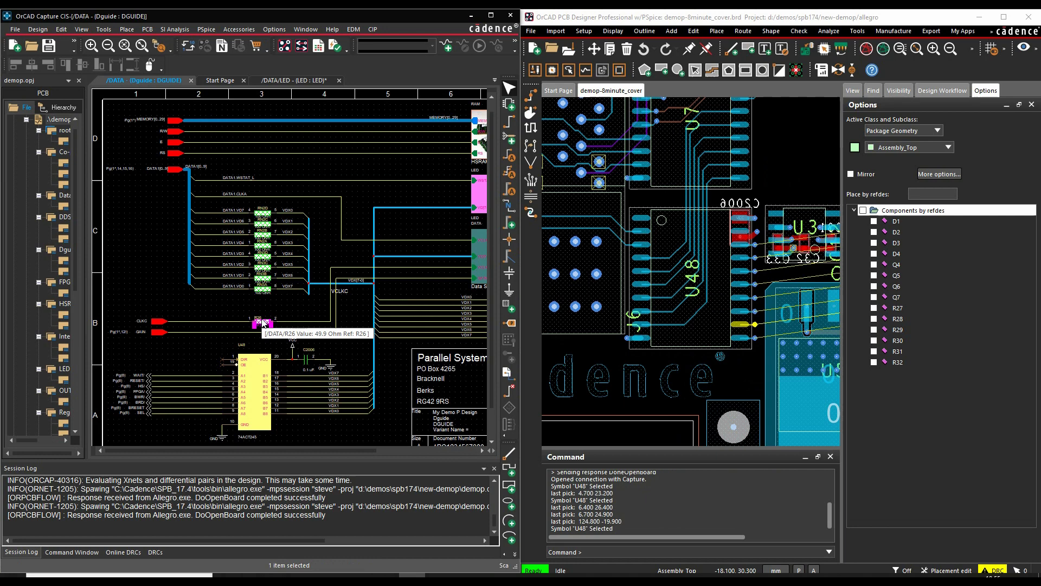
click(265, 290)
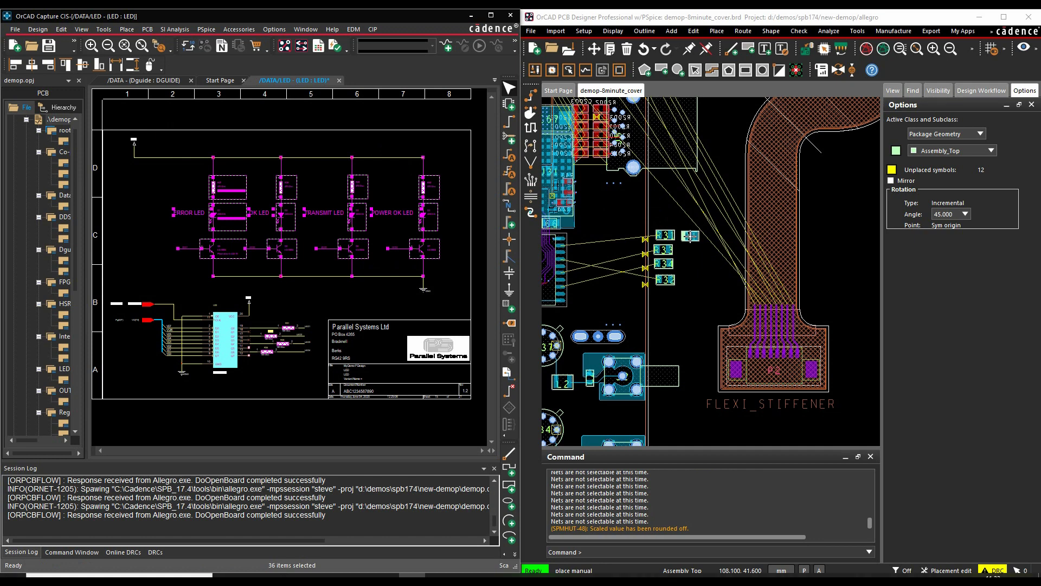
Place LEDs D1 to D4 in a column beside the placed resistors, and transistors Q4 and Q5 below them.
click(689, 235)
click(690, 250)
click(689, 264)
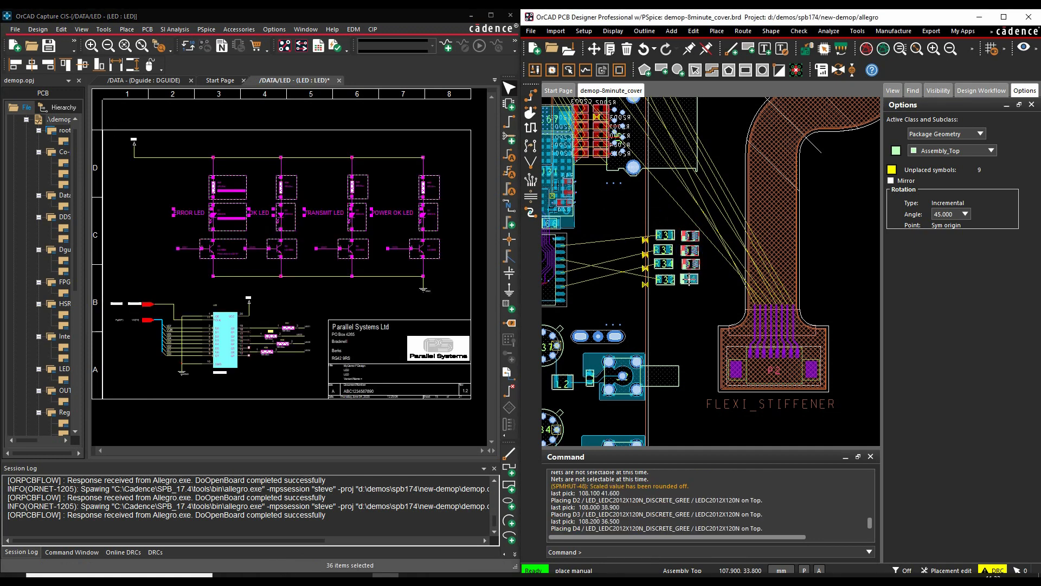
click(690, 279)
click(670, 302)
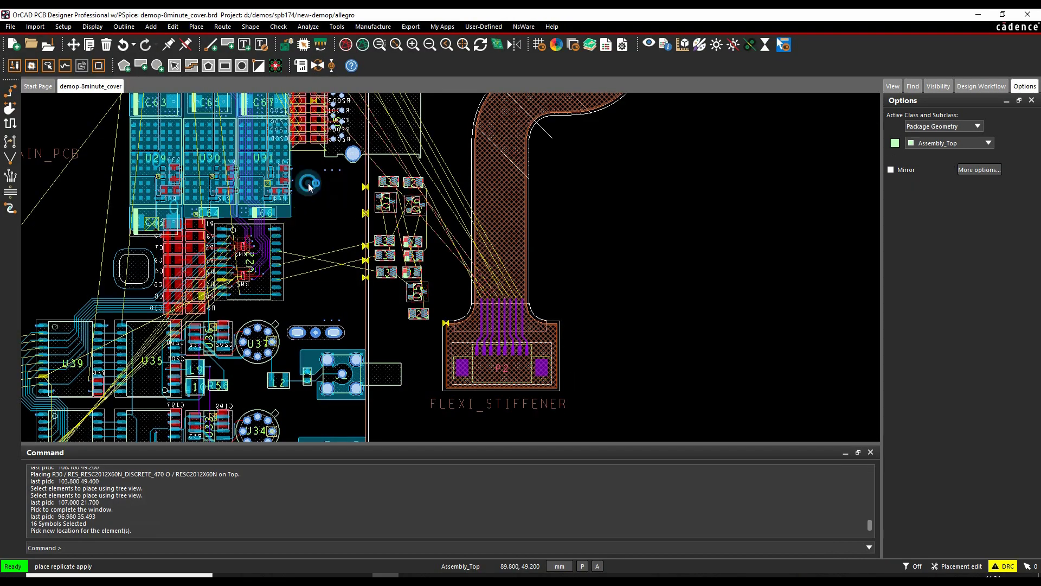
Place the four replicated LED circuits in a vertical column between U22 and the board edge.
click(309, 187)
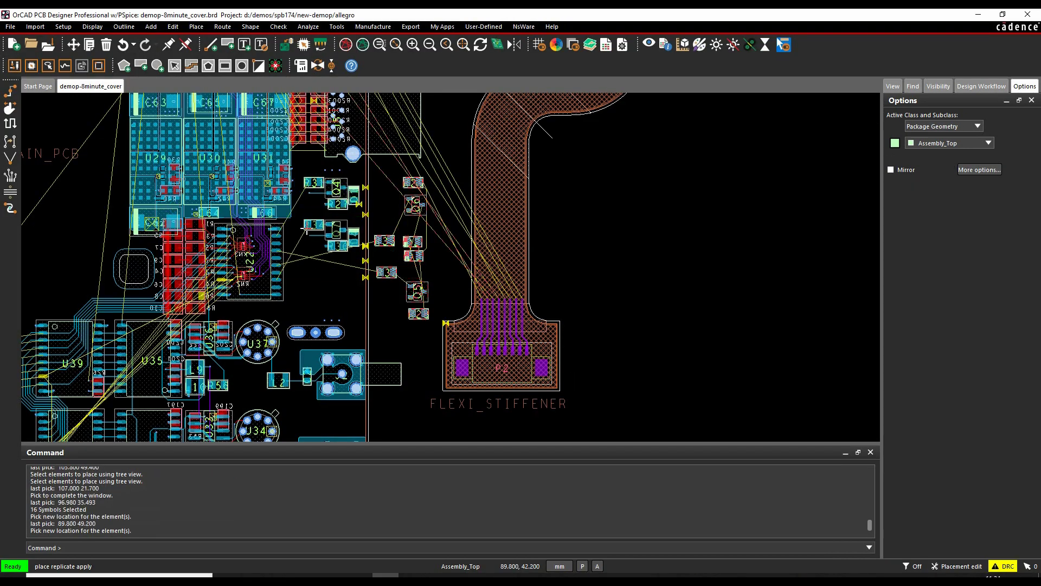
click(313, 286)
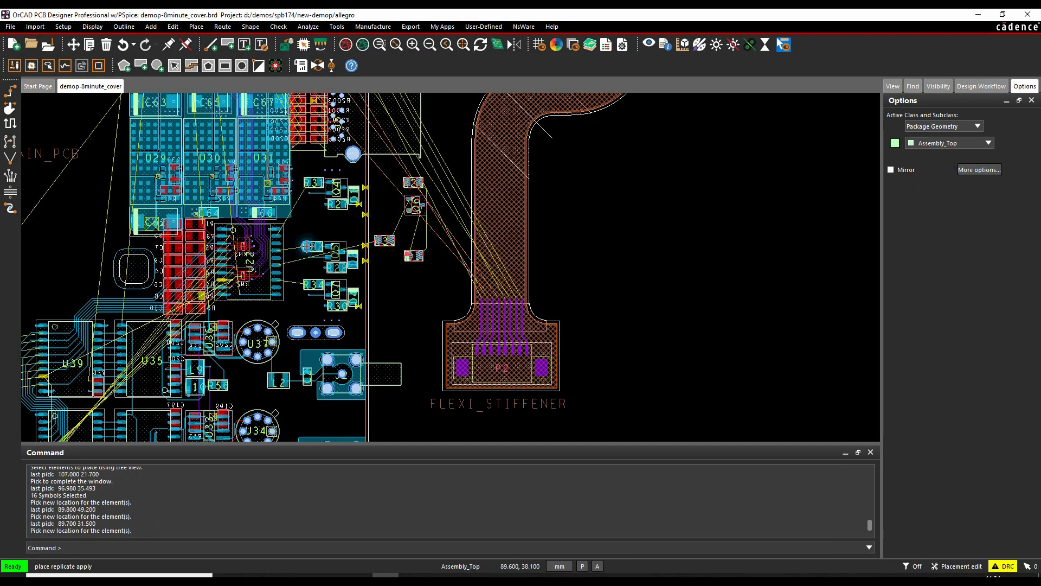
click(307, 246)
click(305, 216)
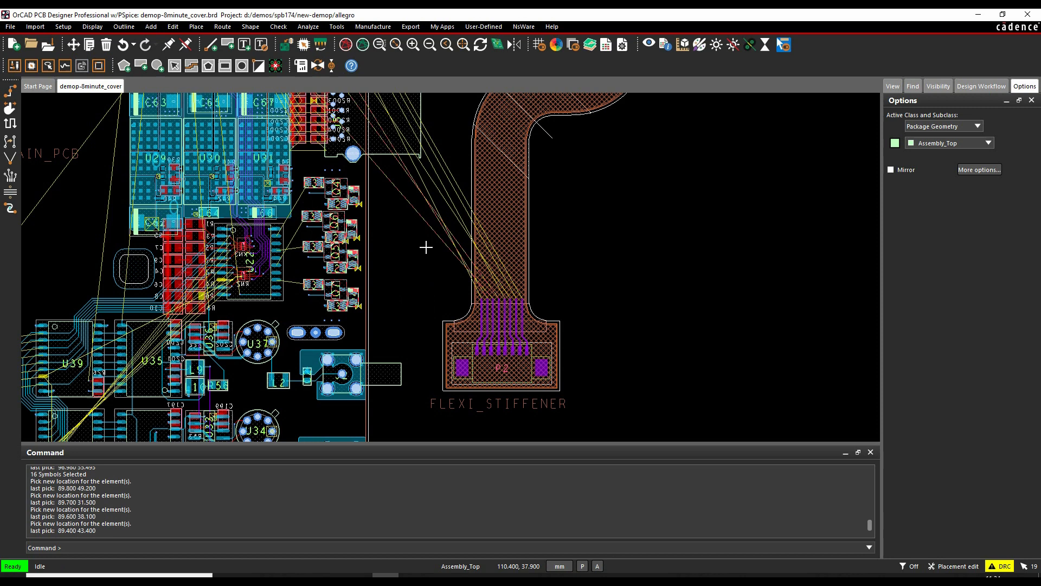
Swap the two middle replicated LED circuit modules beside U22 so transistors Q4 to Q7 run in order.
click(427, 247)
right_click(333, 225)
click(353, 279)
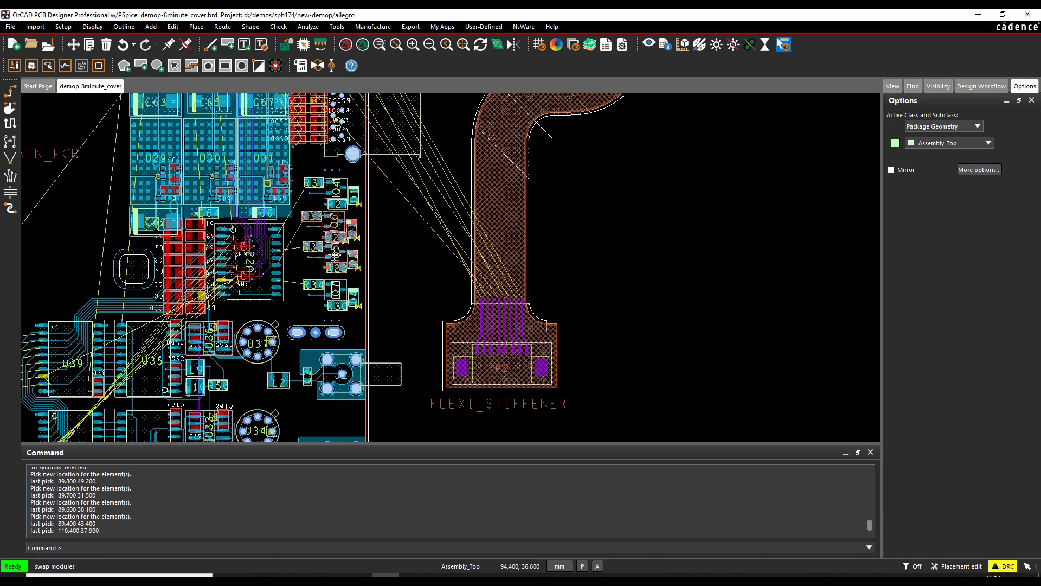
click(334, 255)
click(413, 269)
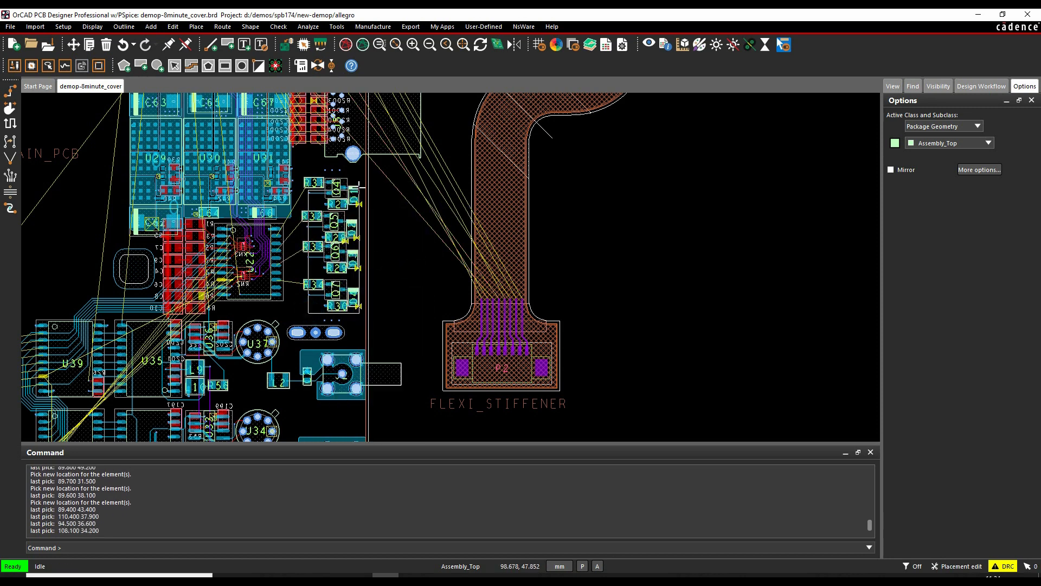
Align the four replicated LED circuit modules beside U22 and distribute them with equal spacing.
drag(359, 187, 362, 180)
right_click(342, 181)
click(358, 215)
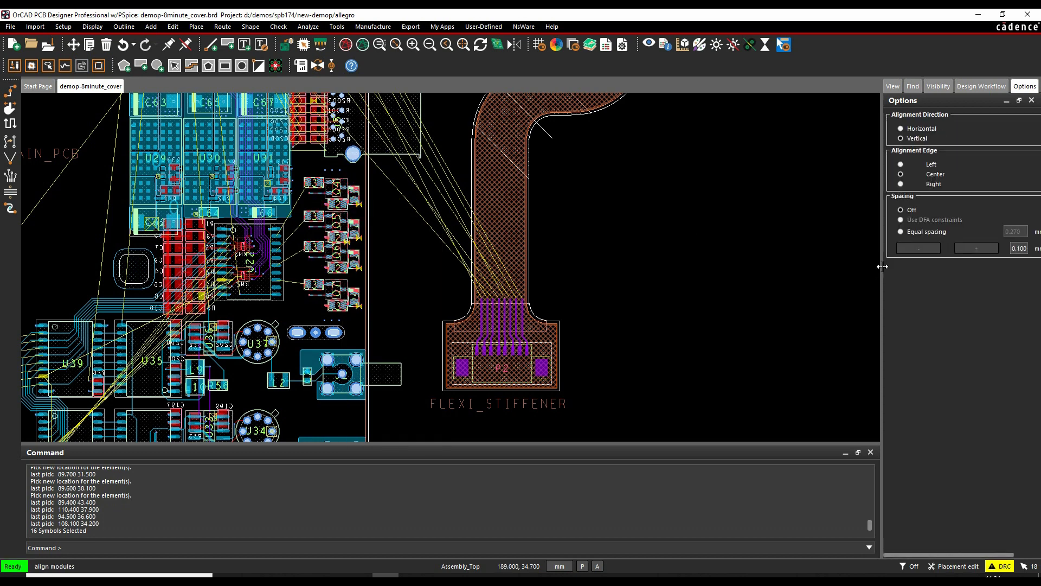
click(900, 232)
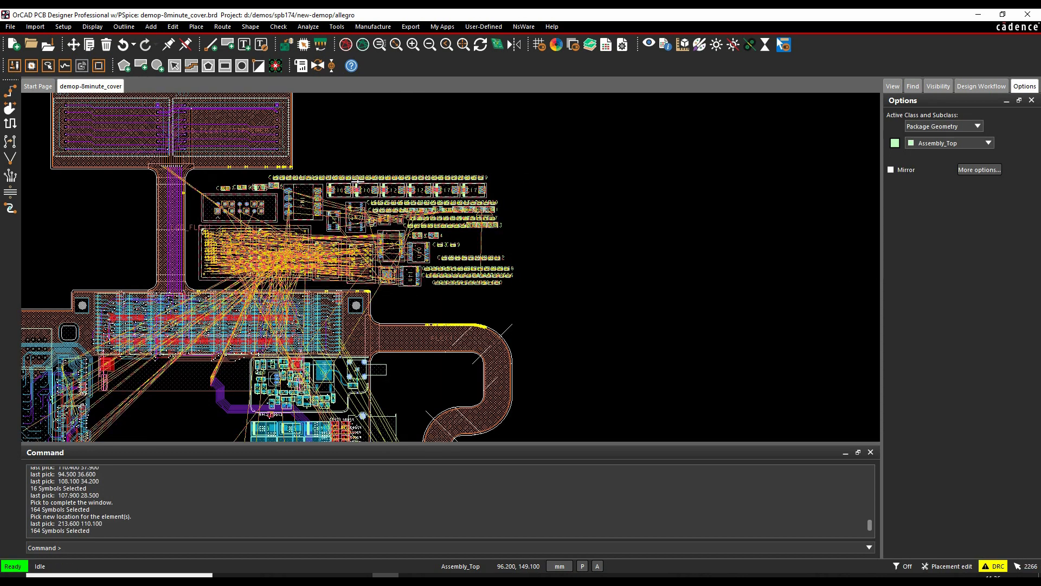
Apply the replicated placement to the unplaced components grouped above the main board.
scroll(184, 349, down, 4)
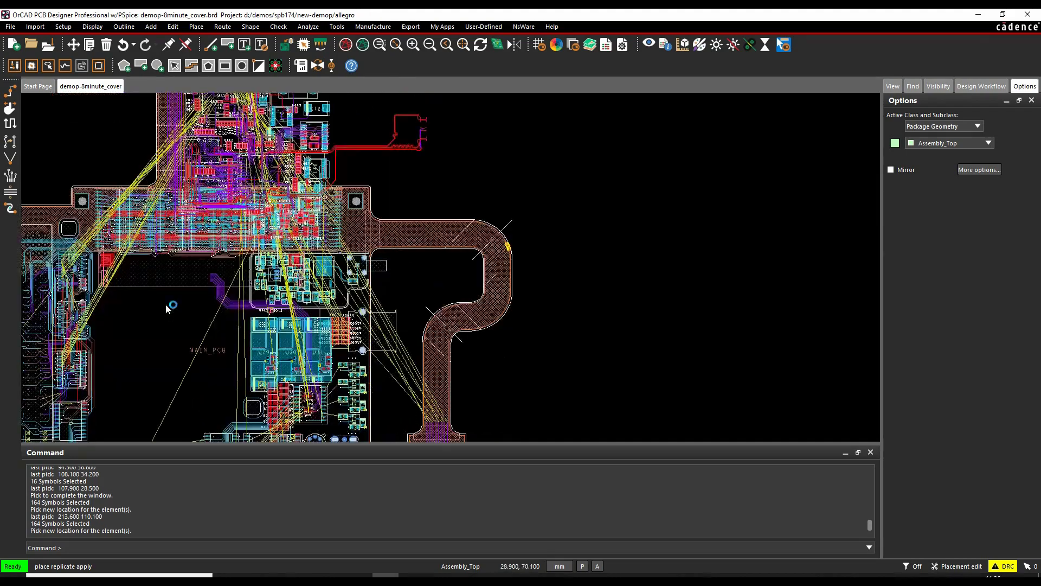
scroll(183, 350, up, 2)
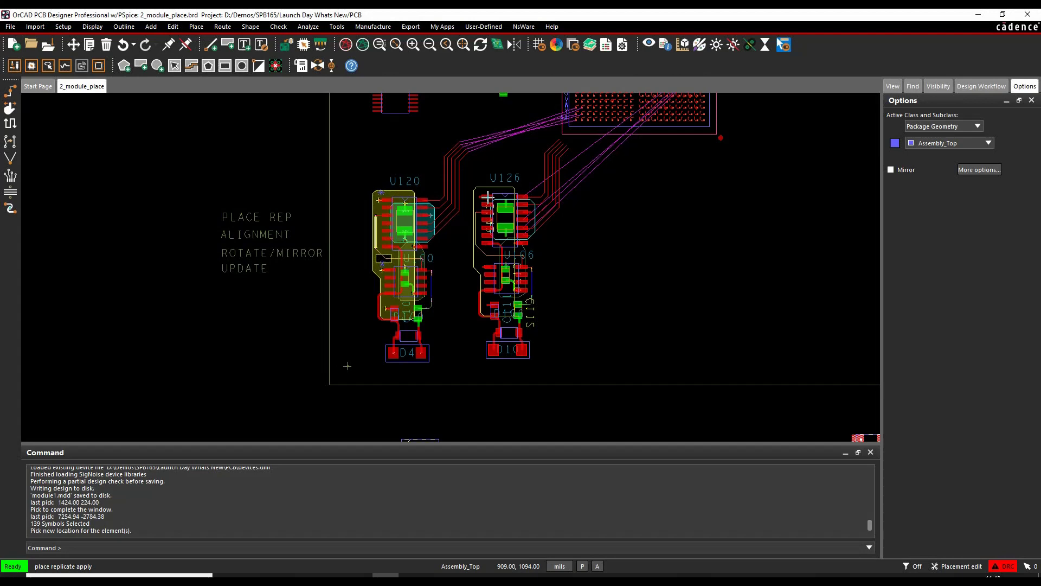
In the 2_module_place board, place the replicated modules containing U123, U124 and U125 in a row beside the U126 module.
click(581, 199)
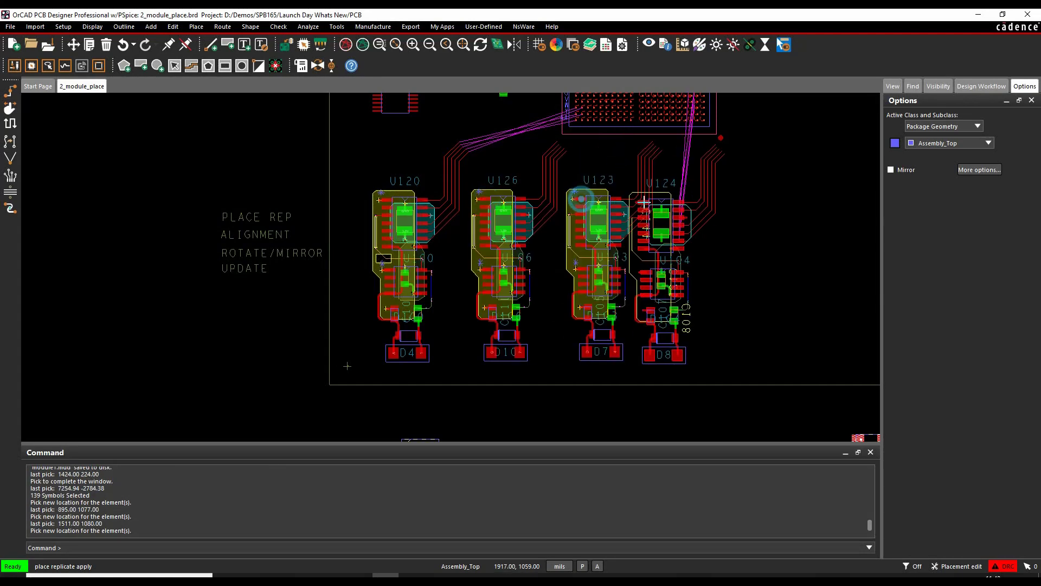
click(675, 196)
click(566, 197)
Mirror the replicated module containing U121 and spin it into position beside the U125 module.
right_click(632, 193)
click(648, 237)
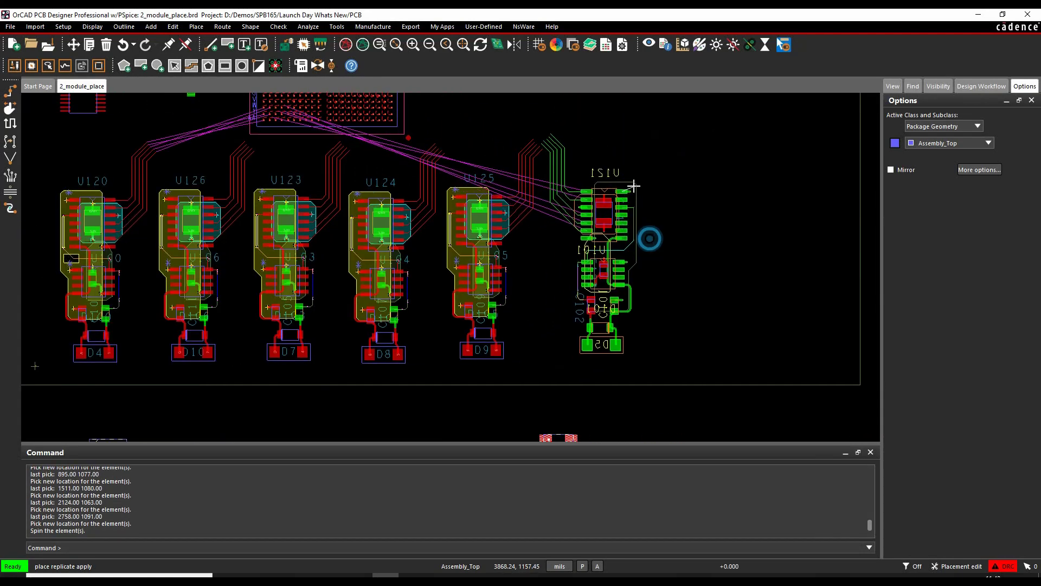
click(751, 247)
right_click(635, 193)
click(743, 260)
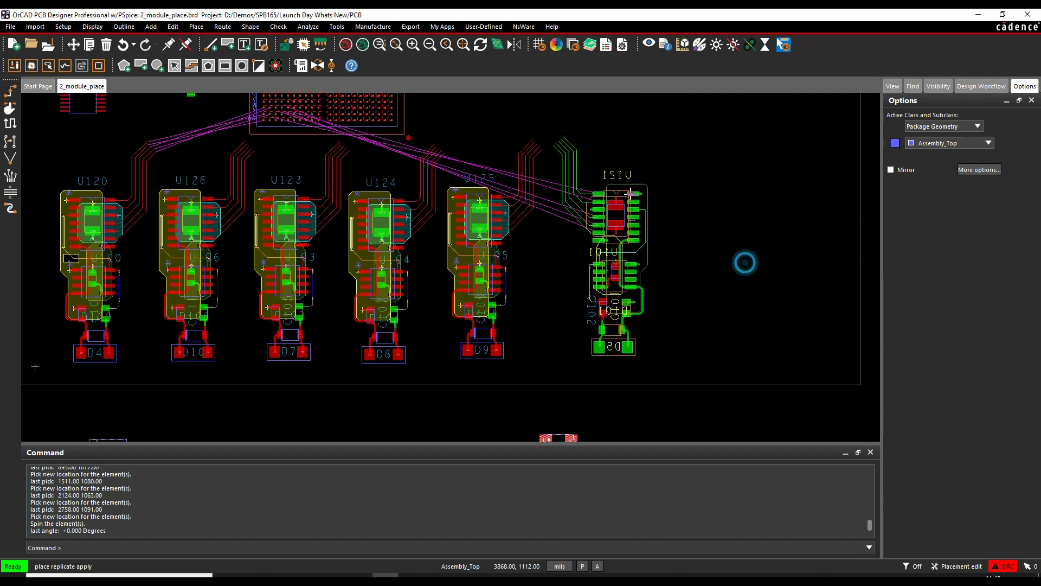
right_click(633, 193)
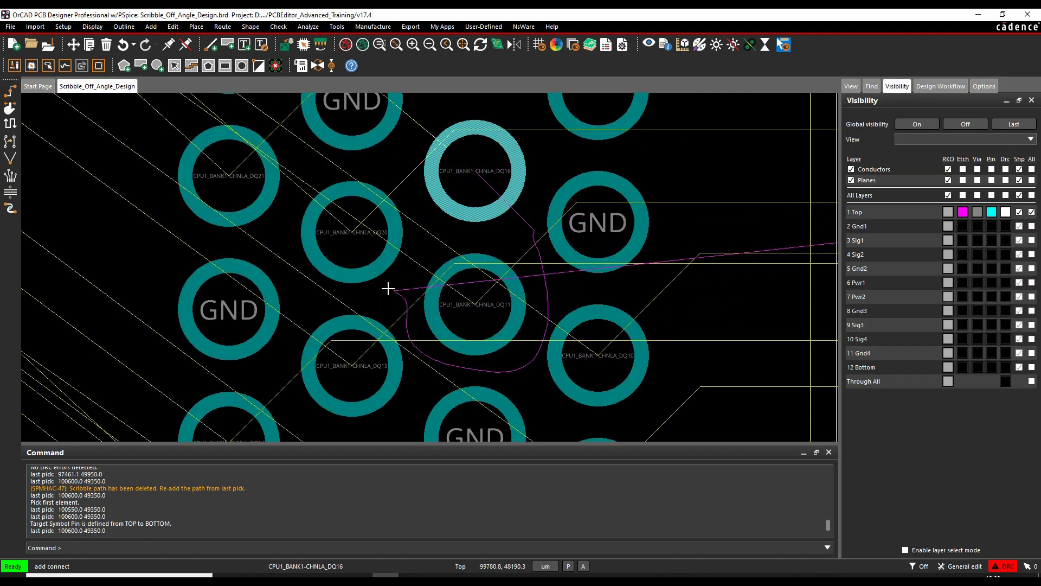
Scribble-route net CPU1_BANK1-CHNLA_DQ16 and the CPU1_BANK1-CHNLA_CK_DN3 differential pair through their pin fields.
click(134, 119)
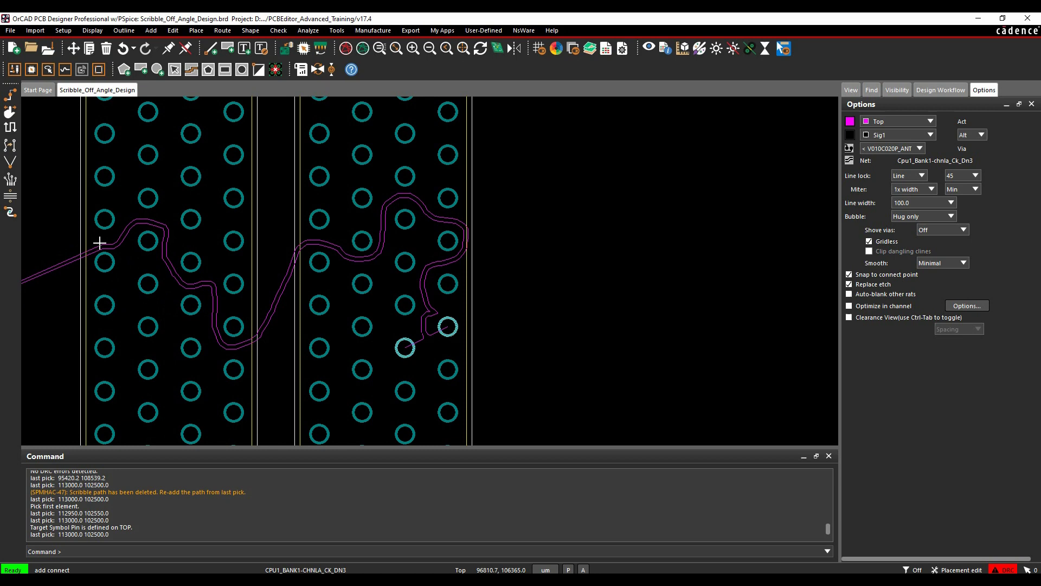
click(64, 244)
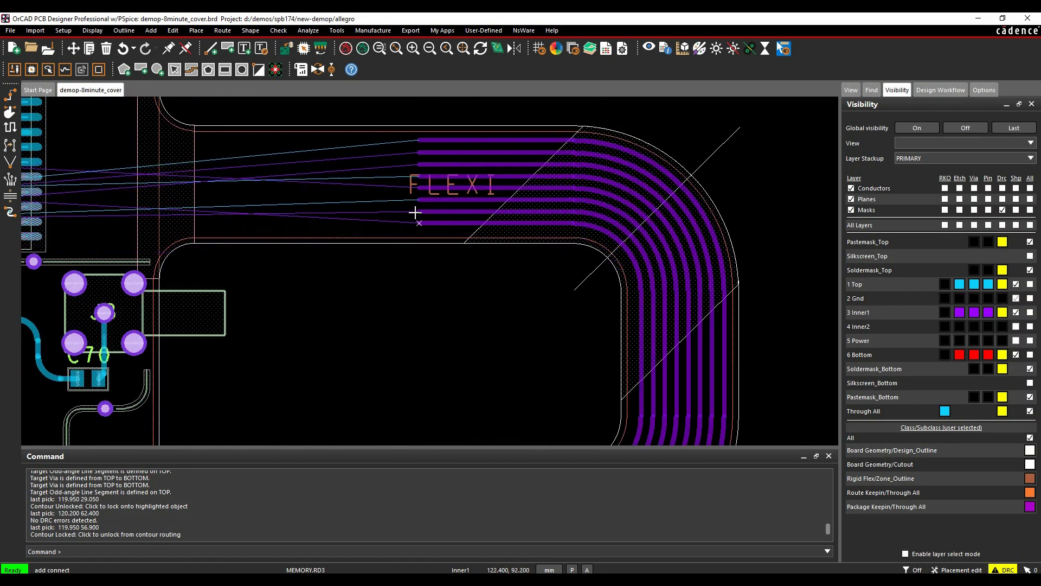
Contour-route the memory bus on Inner1 along the straight part of the flex towards the main board.
click(226, 213)
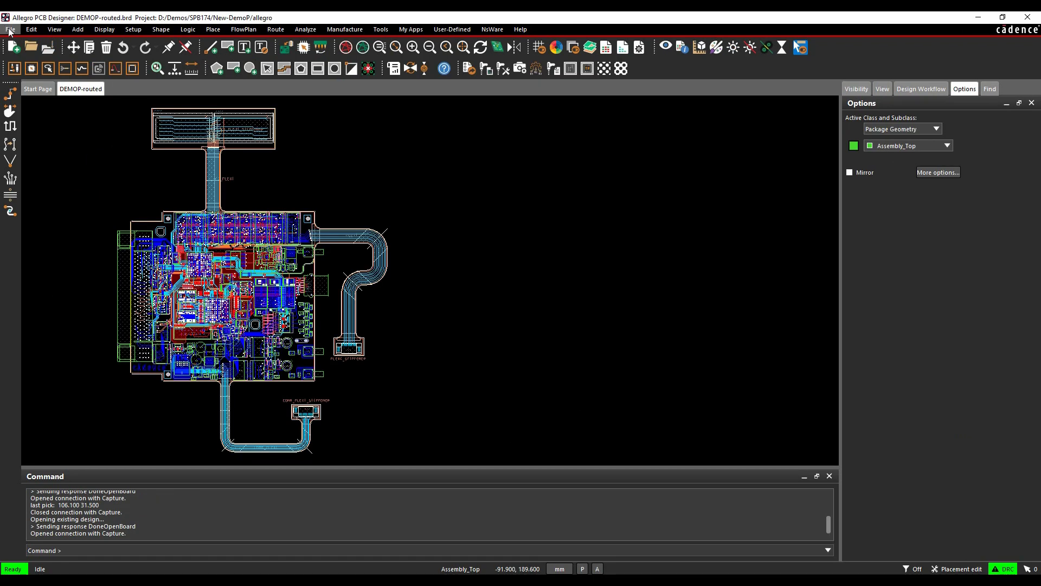
Open the import options for the DEMOP-routed board.
click(10, 29)
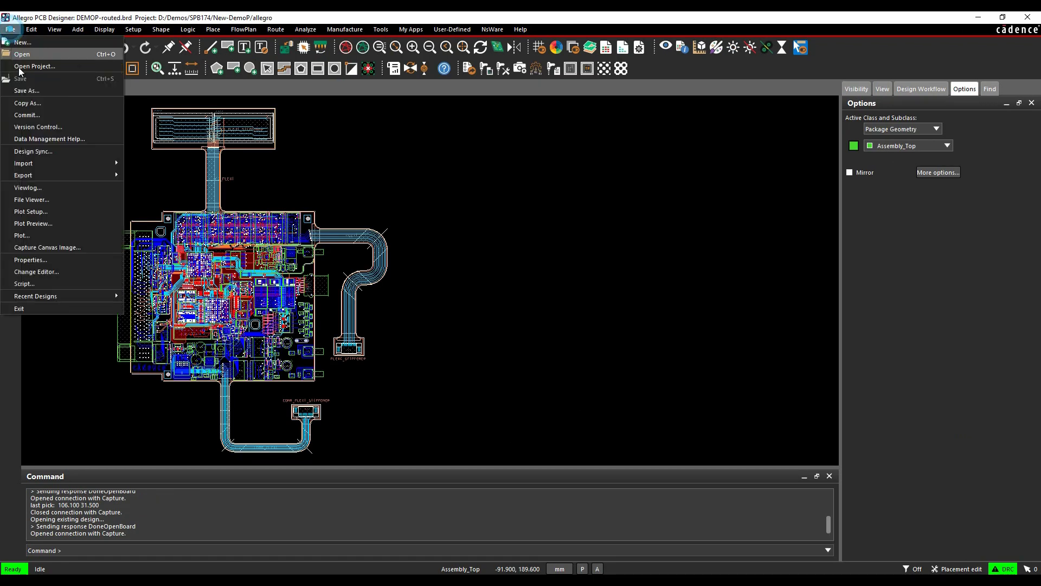
click(24, 164)
mouse_move(162, 308)
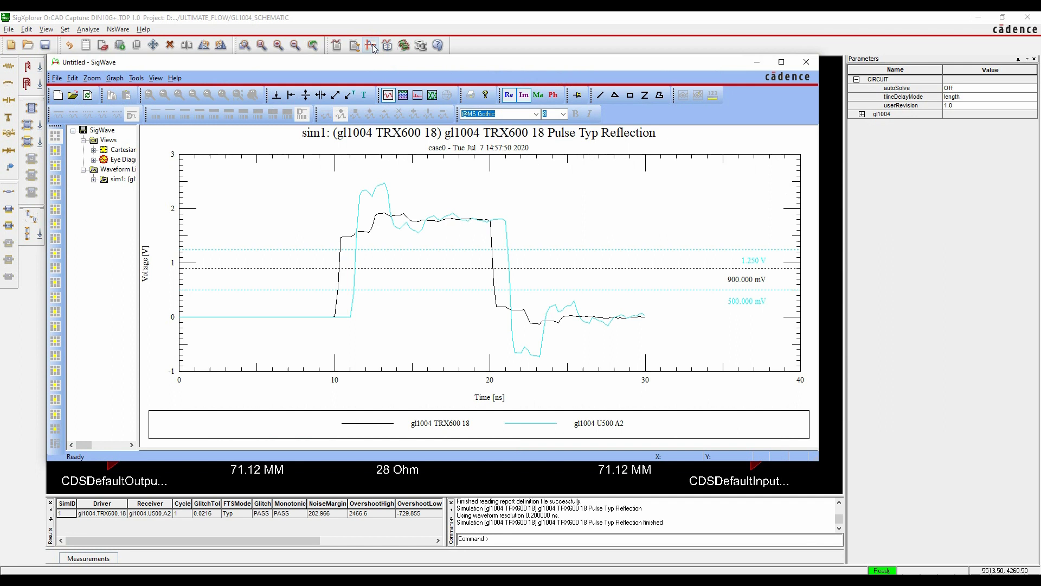
Select the gl1004 U500 A2 waveform in the SigWave reflection plot.
click(359, 214)
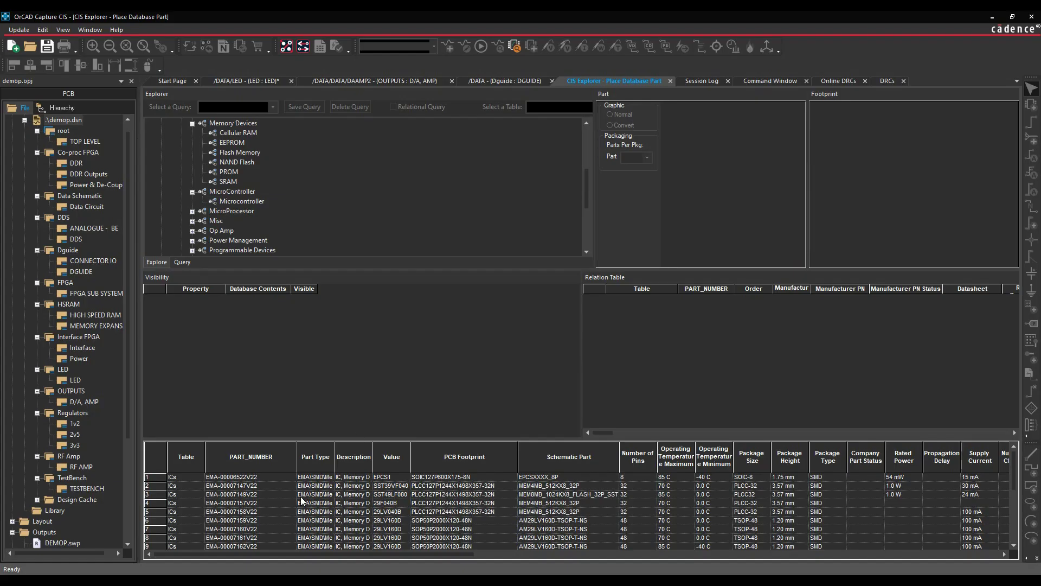
In Capture's CIS Explorer, select the flash memory part EMA-00007149V22 and examine its remaining database parameters.
click(311, 493)
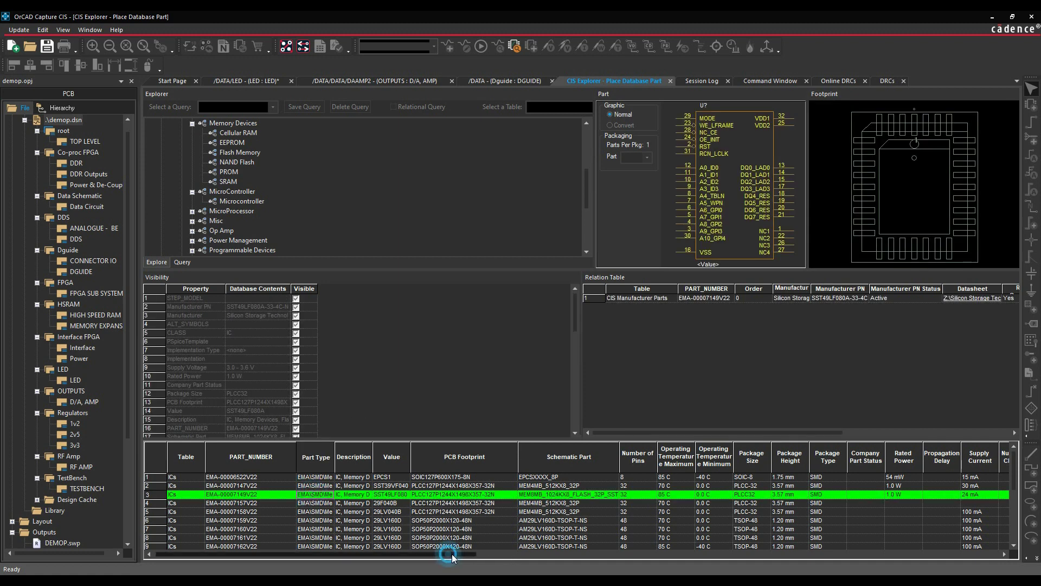
drag(451, 554, 952, 551)
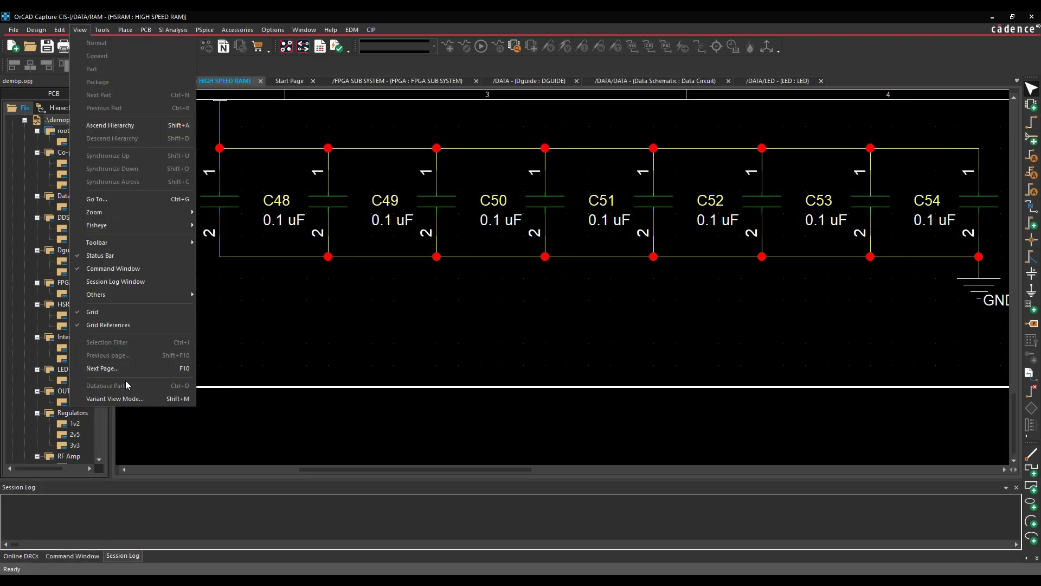
Show the HIGH SPEED RAM schematic in variant view using design variant Version1.
click(125, 399)
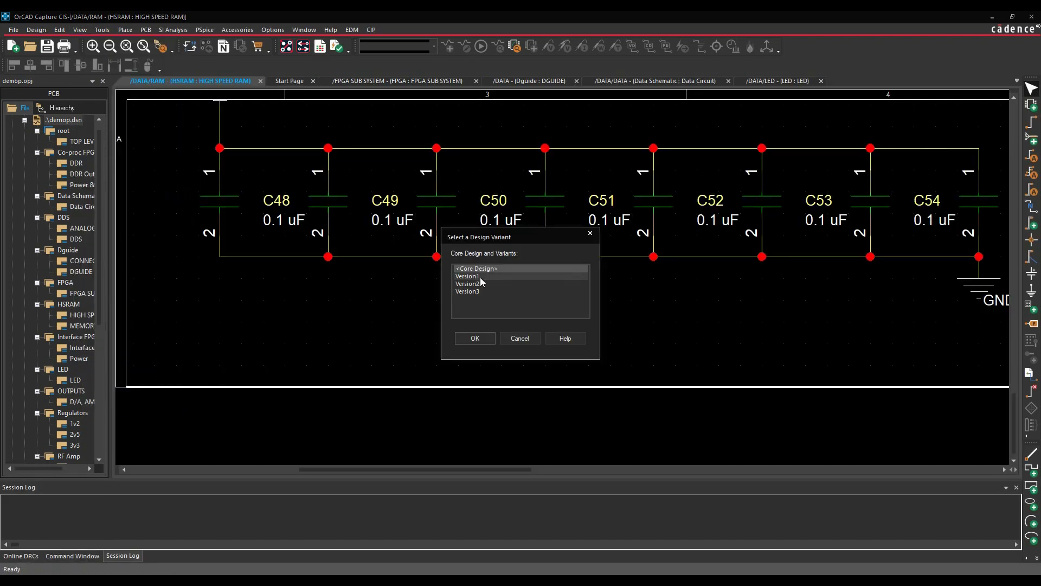
double_click(481, 278)
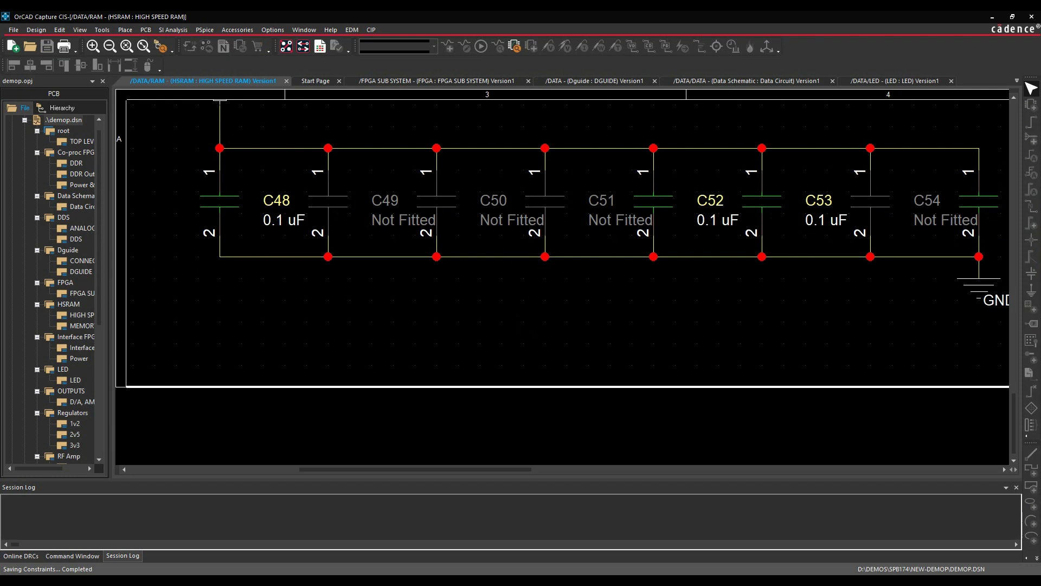
Examine the distributor MOSFET listings in CIP for part numbers, descriptions, stock and prices.
scroll(532, 384, up, 10)
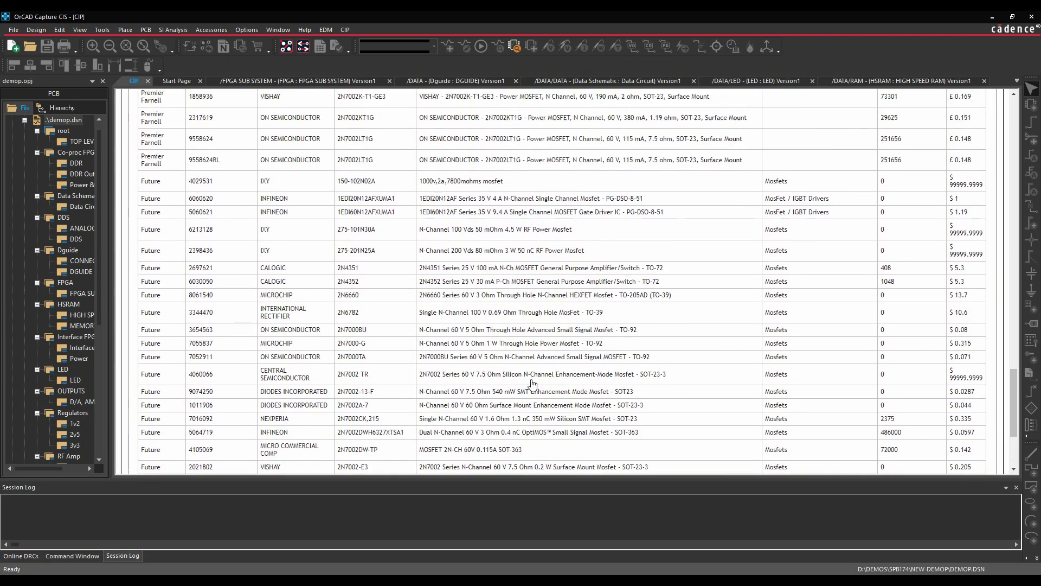
scroll(532, 384, up, 5)
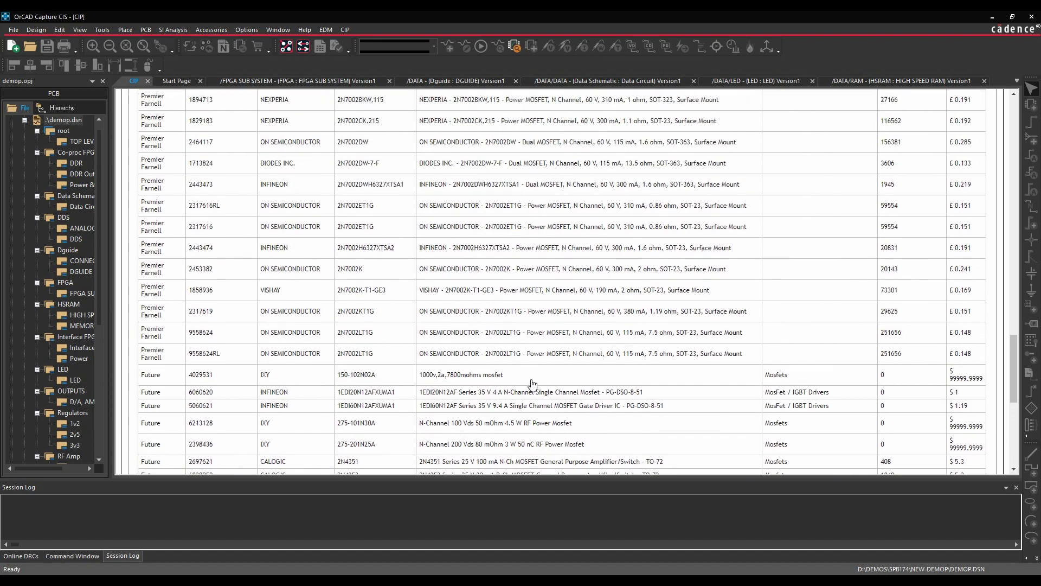
click(623, 354)
scroll(649, 310, up, 15)
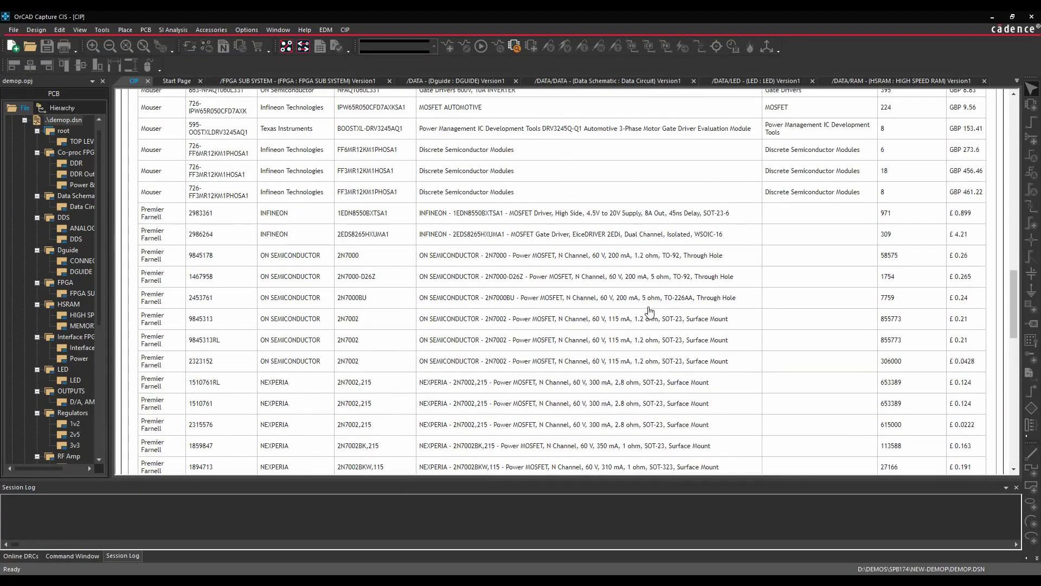
scroll(649, 311, up, 15)
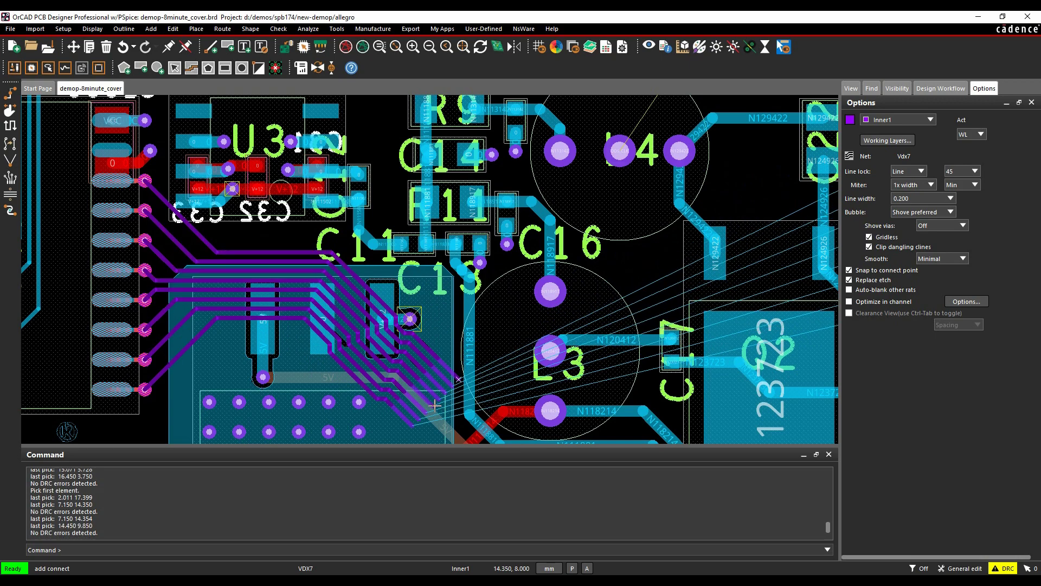
On the demop-8minute_cover board, route the VDX bus as a group on Inner1 down beside U5 and rightward below L3.
key(Down)
key(Down)
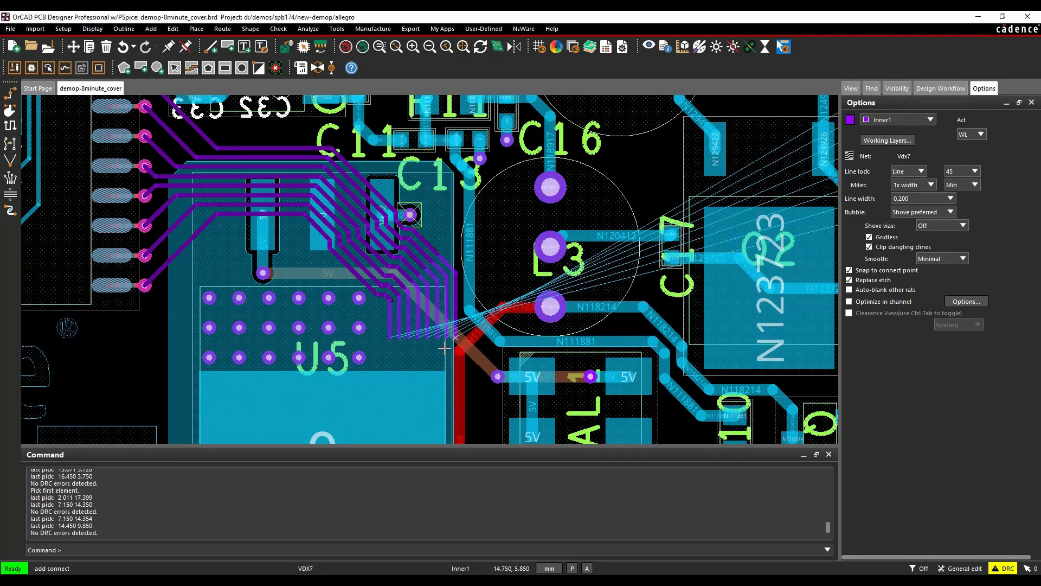
click(445, 348)
click(490, 396)
key(Right)
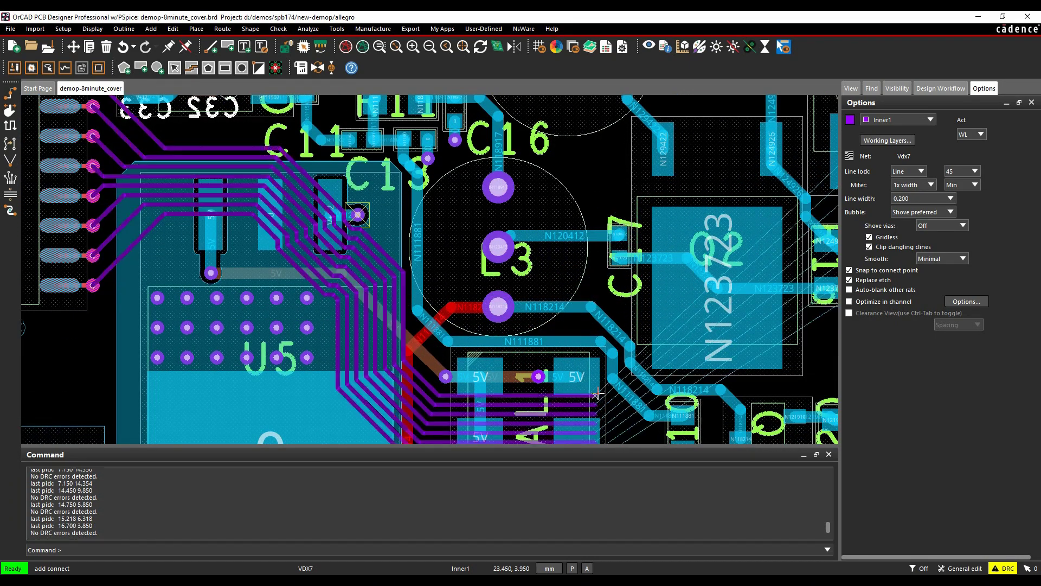
Extend the VDX bus on Inner1 diagonally up past C17 and rightward below R19 towards the vertical pad row.
key(Right)
key(Right)
click(517, 349)
key(Right)
key(Right)
key(Right)
key(Right)
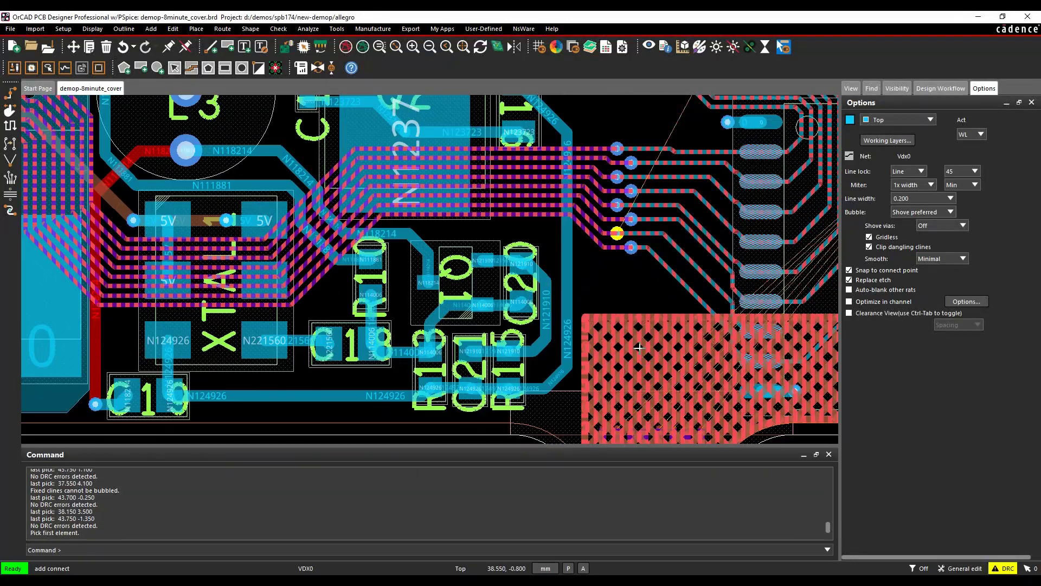
right_click(646, 302)
click(672, 340)
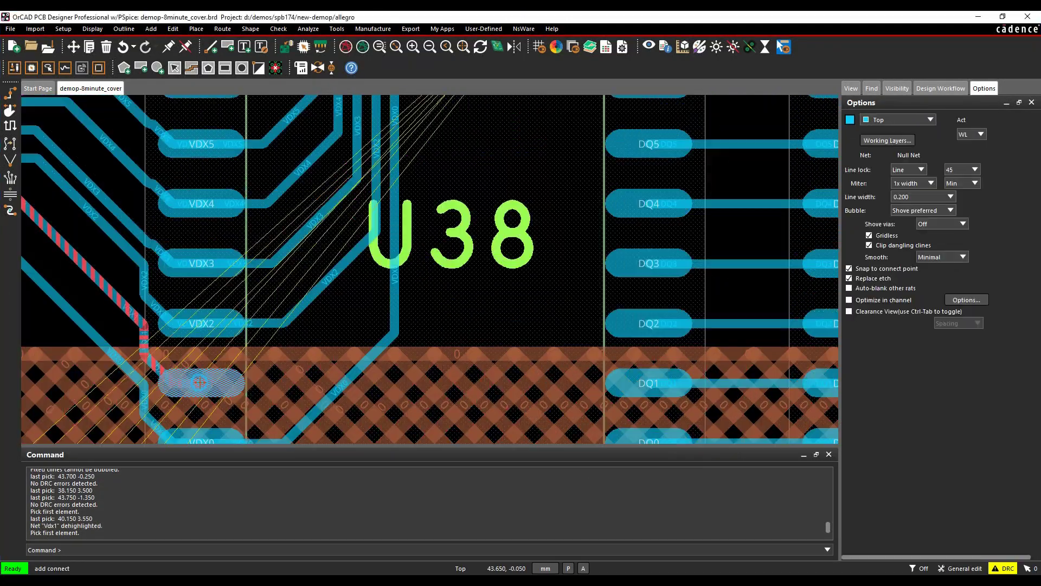
Route VDX1 on Top from its U38 pad up between the VDX2 and VDX0 traces and leftward below the next device.
click(200, 382)
click(374, 304)
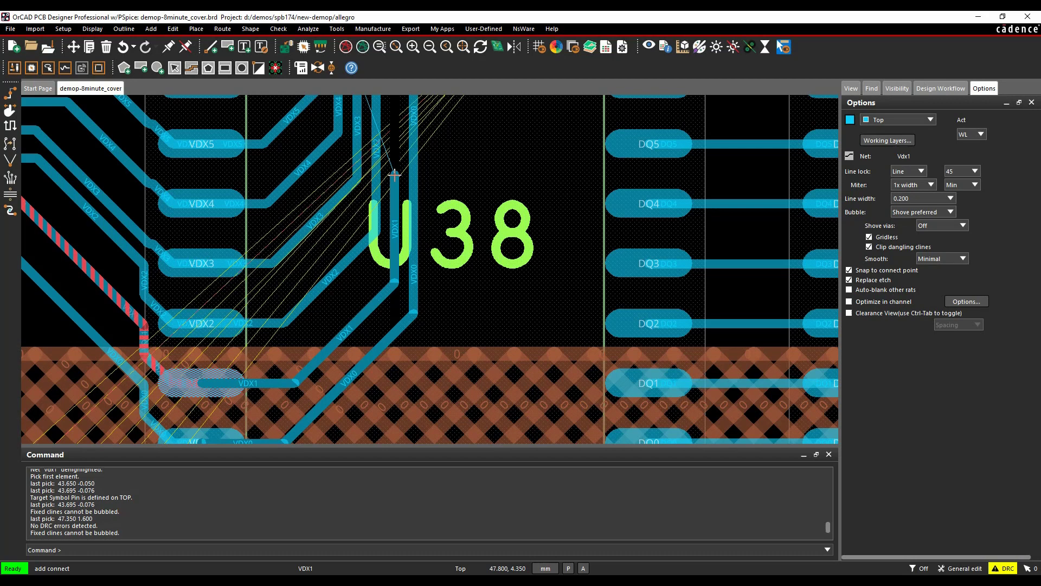
click(394, 173)
key(Up)
key(Up)
key(Up)
key(Up)
key(Up)
key(Up)
click(215, 142)
click(215, 136)
key(Up)
key(Up)
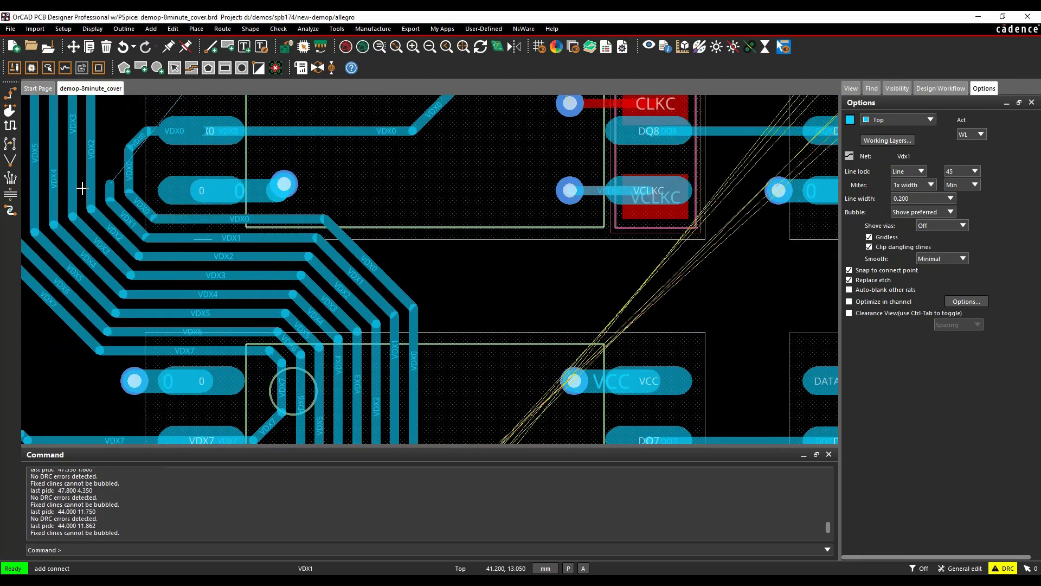
Continue the VDX1 trace upward between the VDX2 and VDX0 traces towards the pad between the VDX0 and VDX2 pads.
click(81, 206)
key(Up)
key(Up)
click(79, 199)
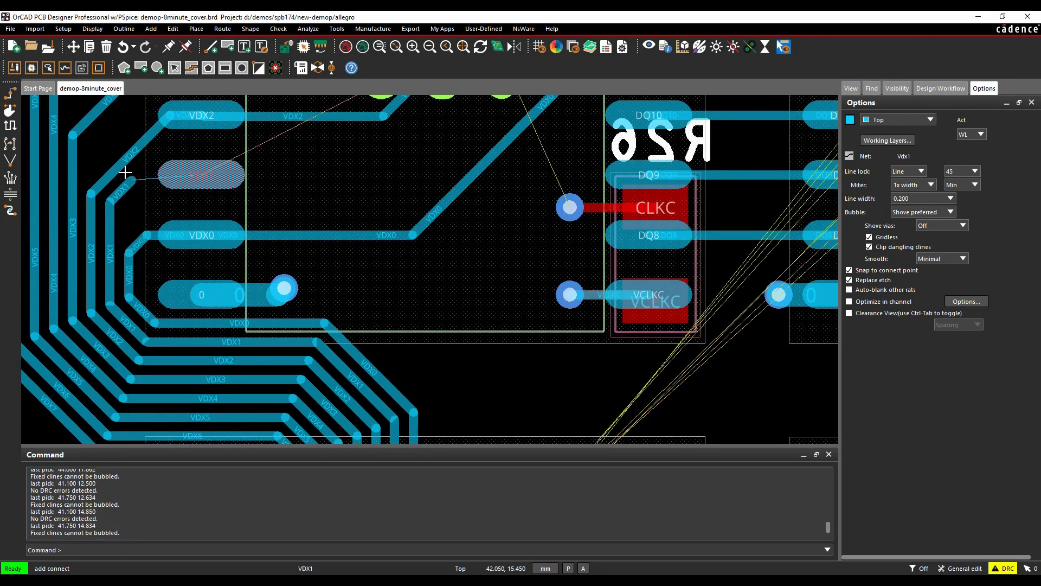
click(125, 172)
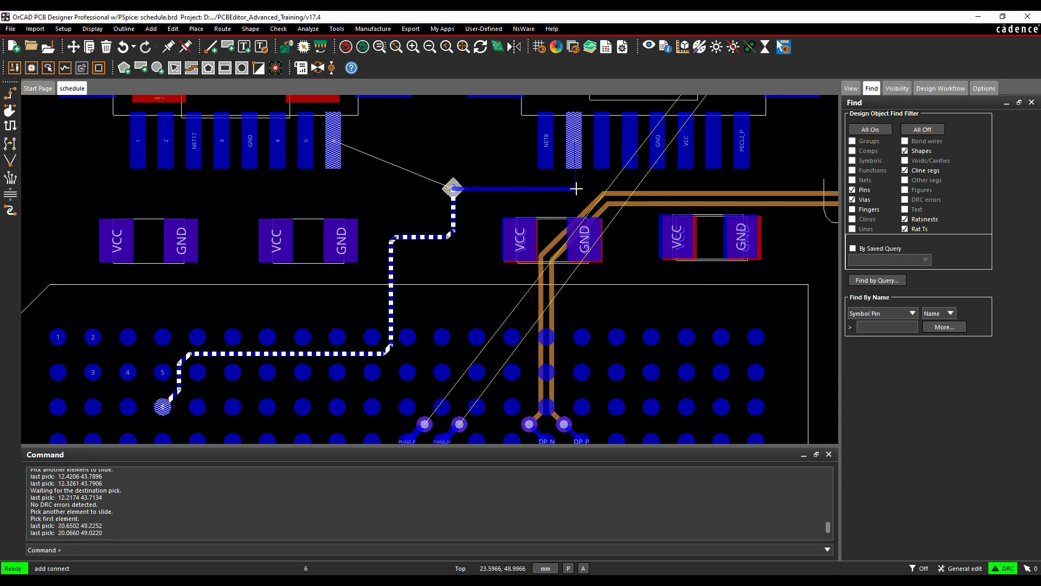
Route net 6 on Top from its T-point rightward to the second pad of the next device and leftward to pad 6, and finish.
click(572, 183)
click(578, 152)
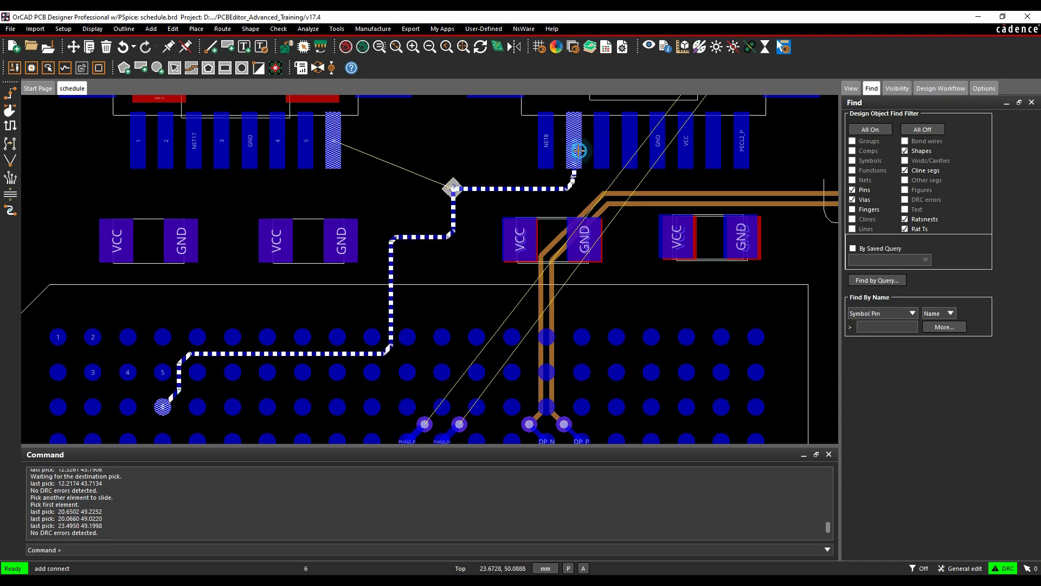
click(450, 185)
click(437, 179)
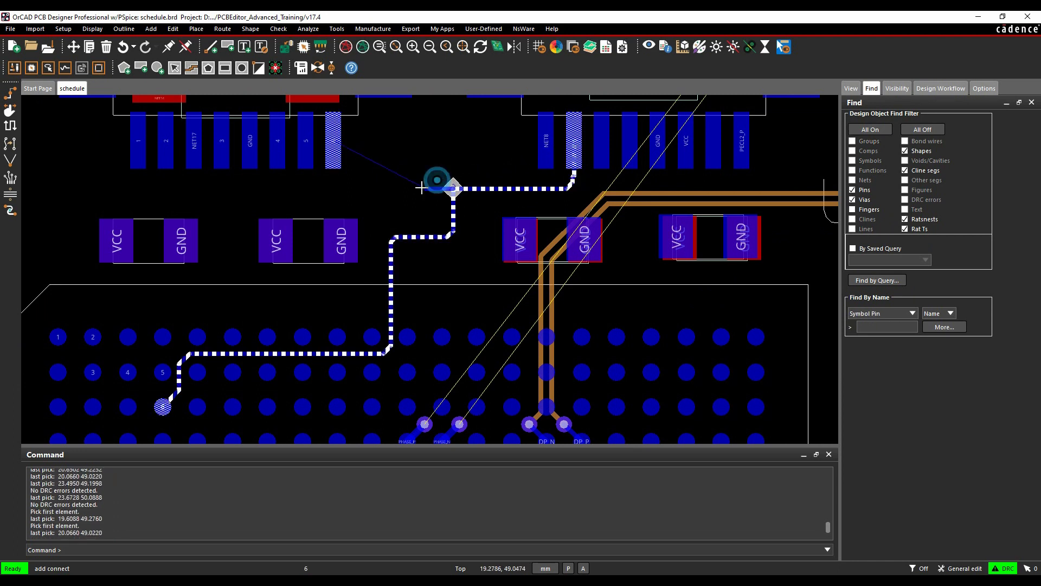
click(434, 141)
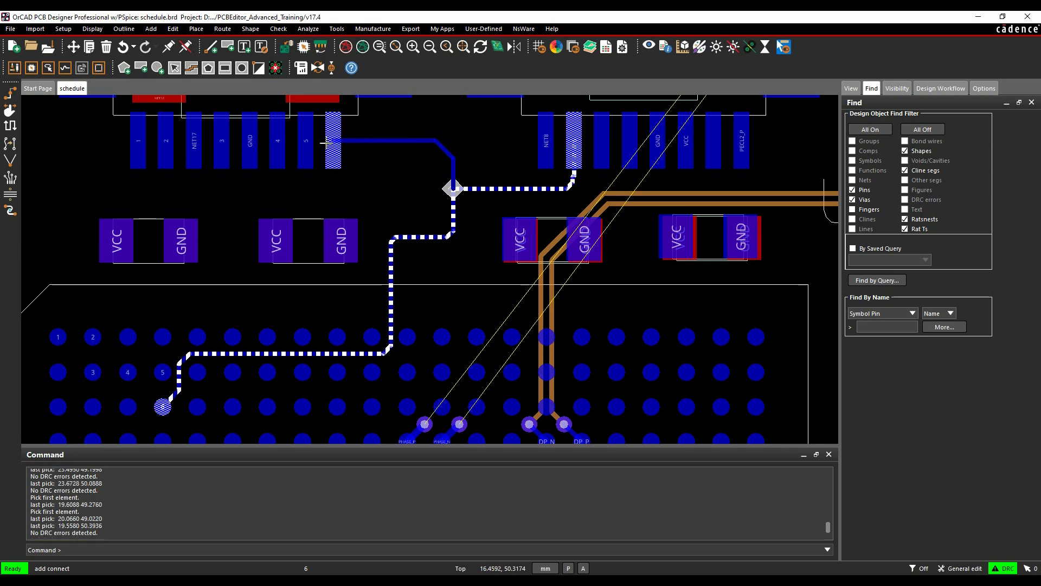
click(328, 142)
right_click(391, 155)
click(410, 162)
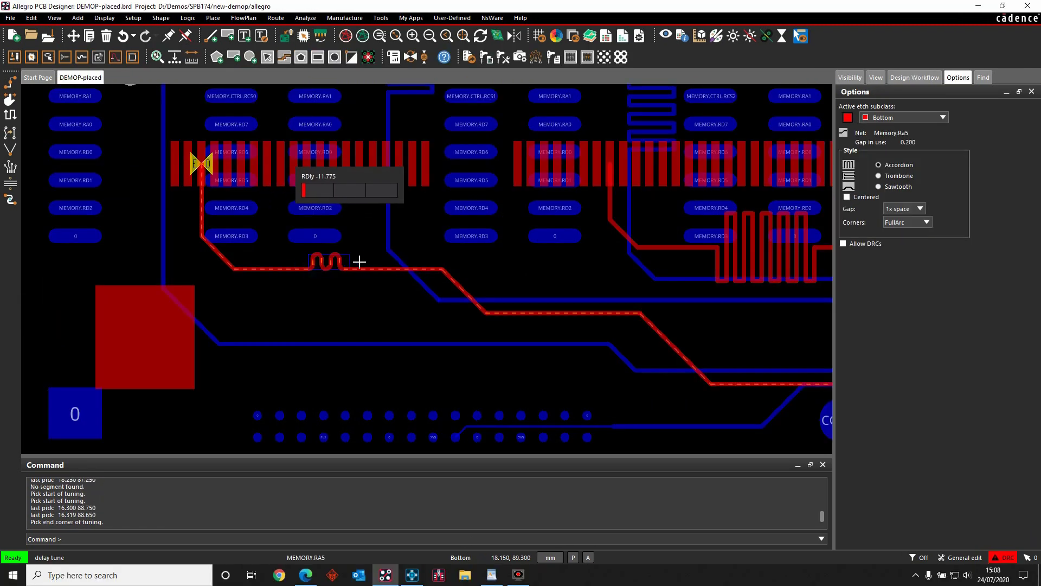
Add accordion delay tuning with 1x space gap and FullArc corners to the MEMORY.RA5 trace on Bottom.
click(389, 227)
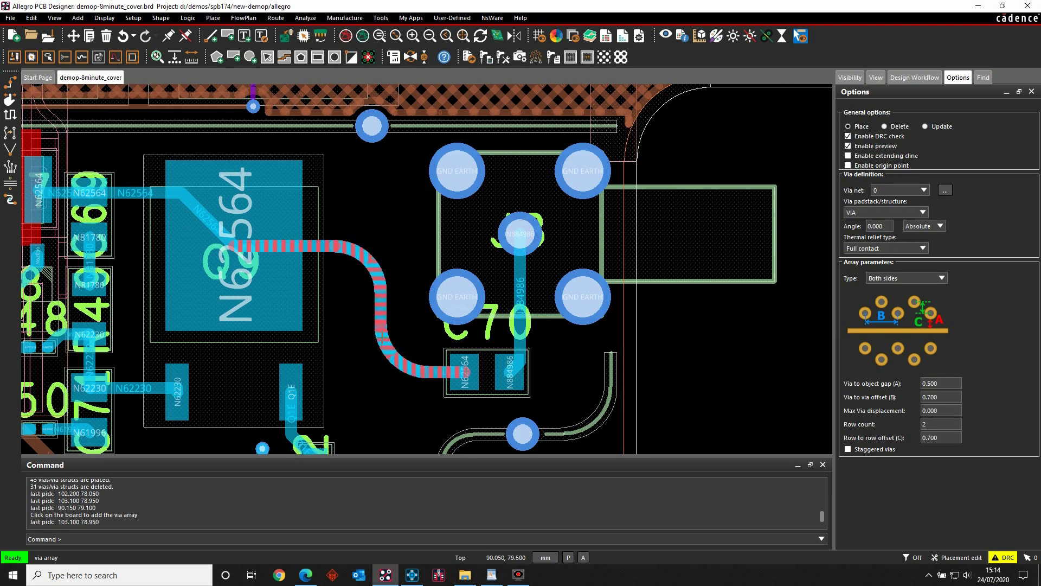
Place a via array in two rows on both sides of the curved N62564 trace, with a 0.500 via-to-object gap.
click(383, 334)
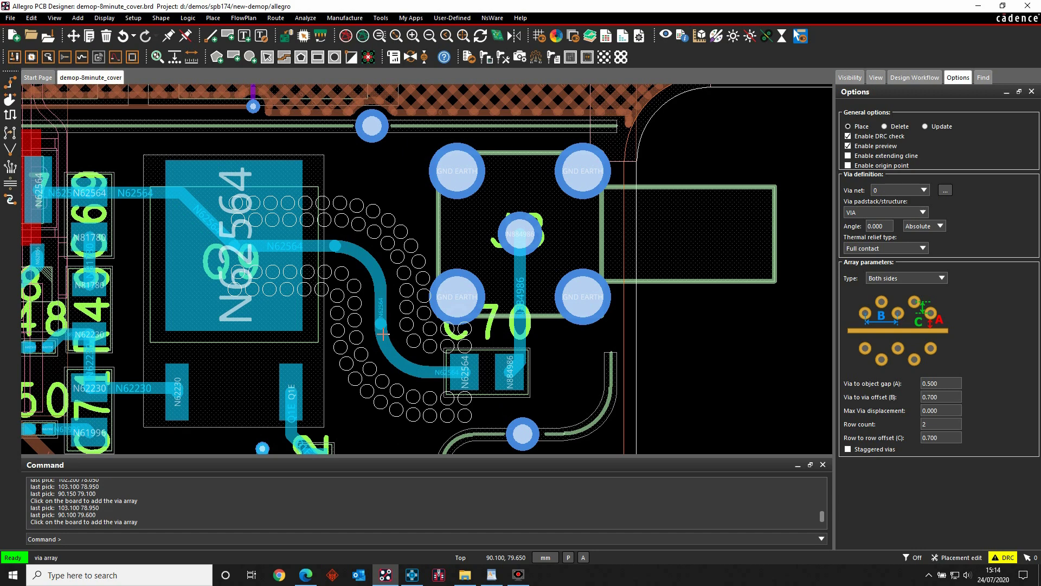
click(672, 331)
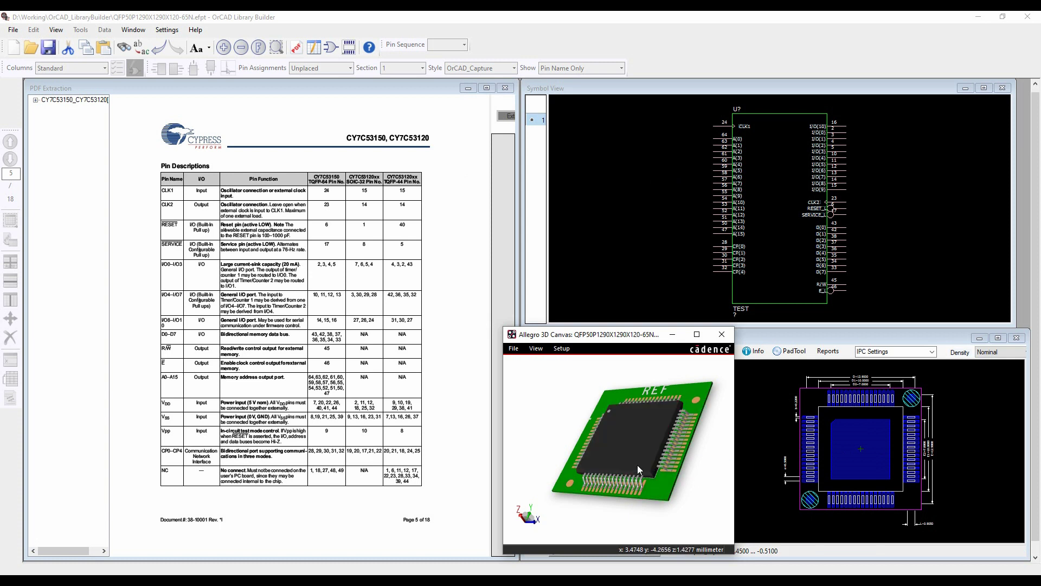
Examine the 3D model of the generated QFP package.
mouse_move(636, 464)
mouse_down()
mouse_move(619, 435)
mouse_move(624, 464)
mouse_up()
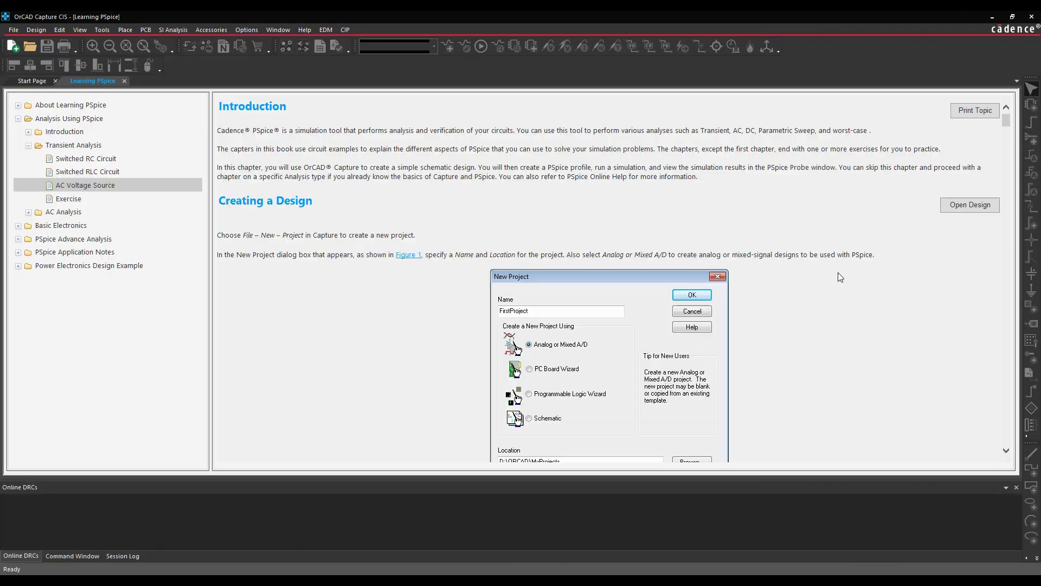
Read through the AC Voltage Source tutorial in Learning PSpice, from project creation to adding traces.
scroll(840, 280, down, 5)
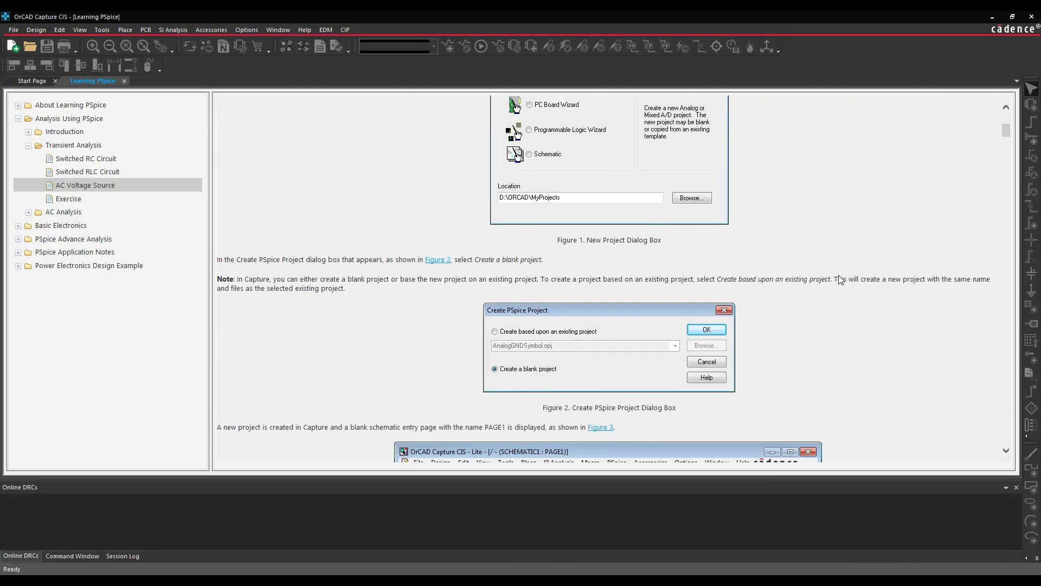
scroll(840, 280, down, 20)
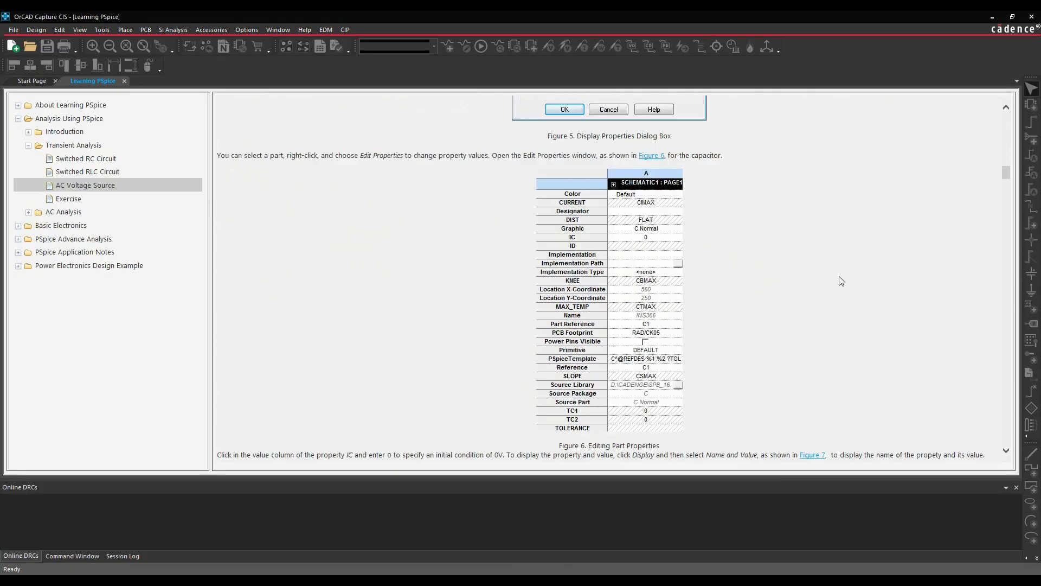
scroll(840, 280, down, 20)
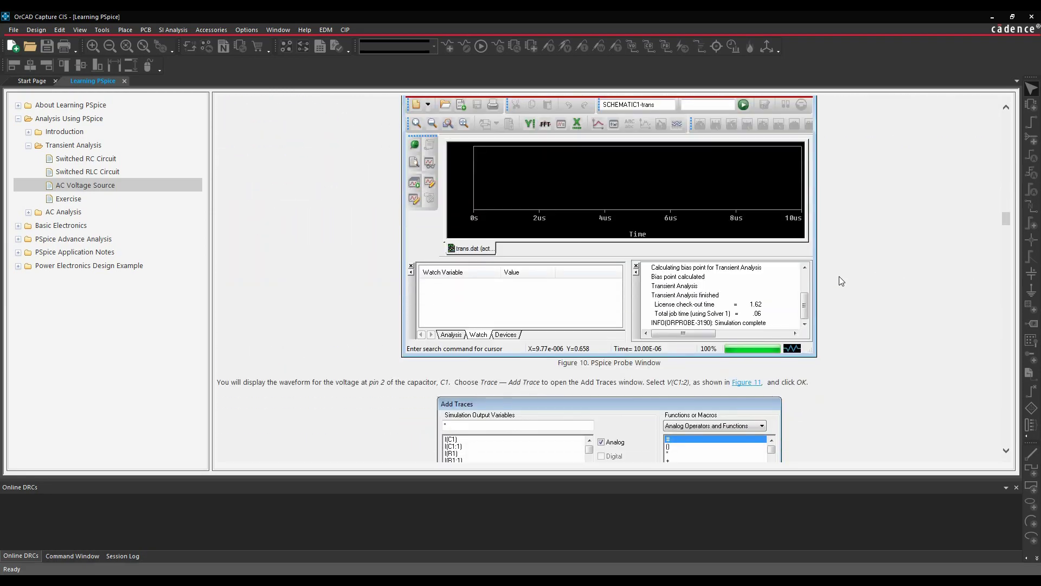
scroll(838, 275, down, 10)
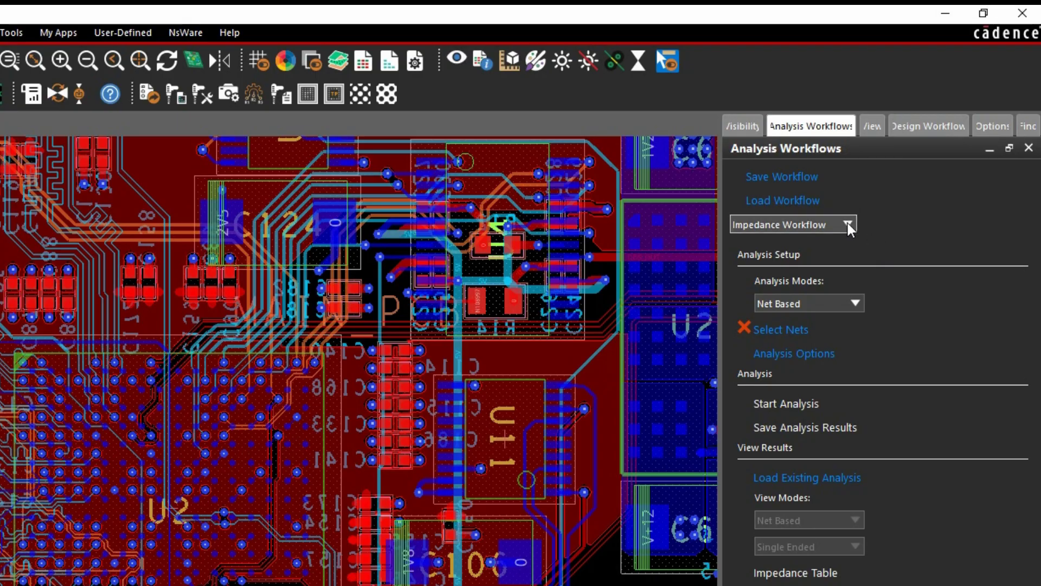
Choose the Impedance Workflow as the analysis workflow.
click(848, 223)
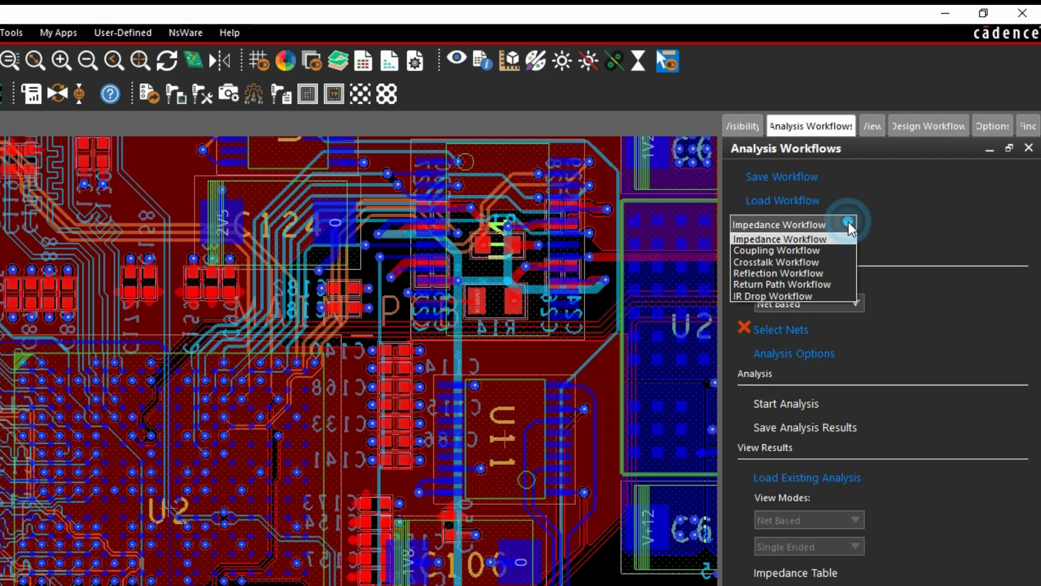
click(810, 235)
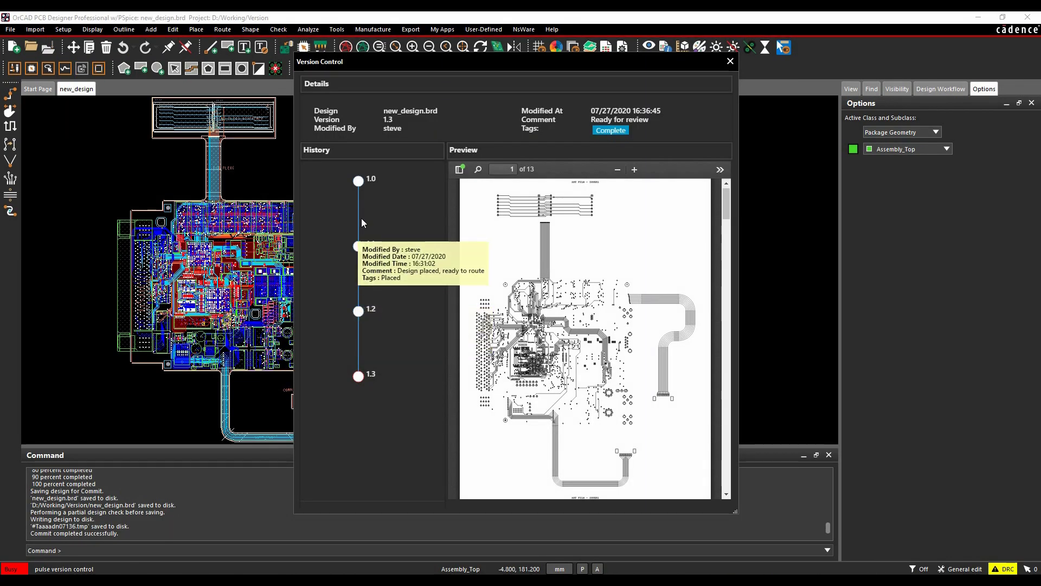
Review the details of earlier versions in the version history of new_design.brd and choose an action for version 1.2.
mouse_move(359, 184)
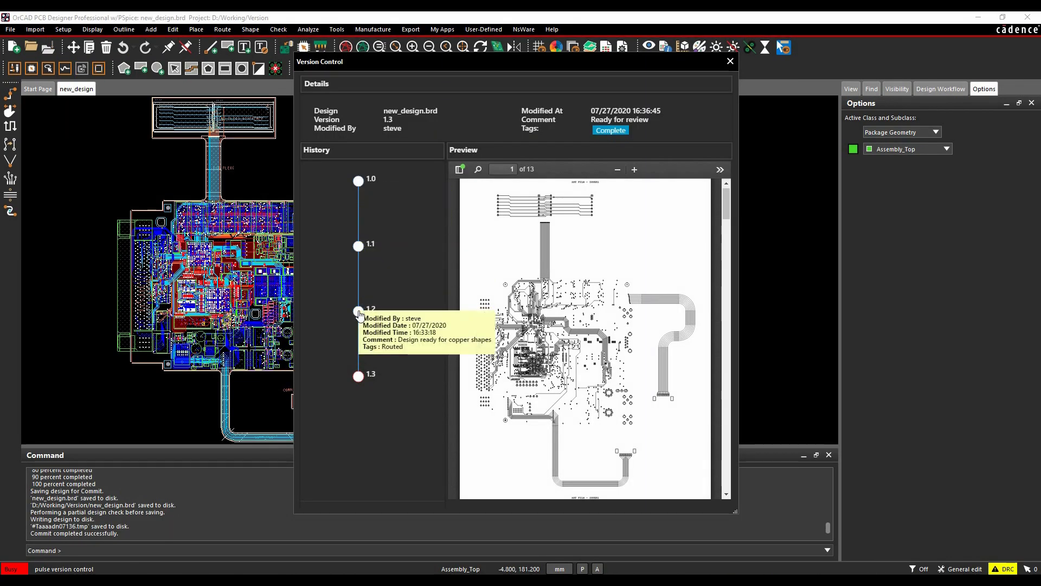
right_click(358, 311)
click(381, 319)
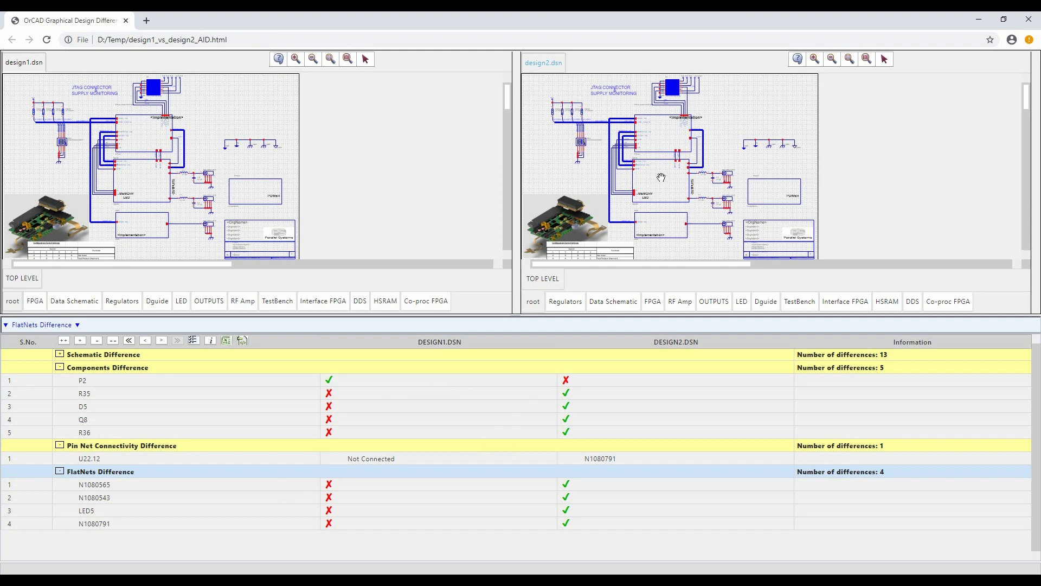
Locate the P2 component difference in the graphical comparison of design1.dsn and design2.dsn.
double_click(359, 382)
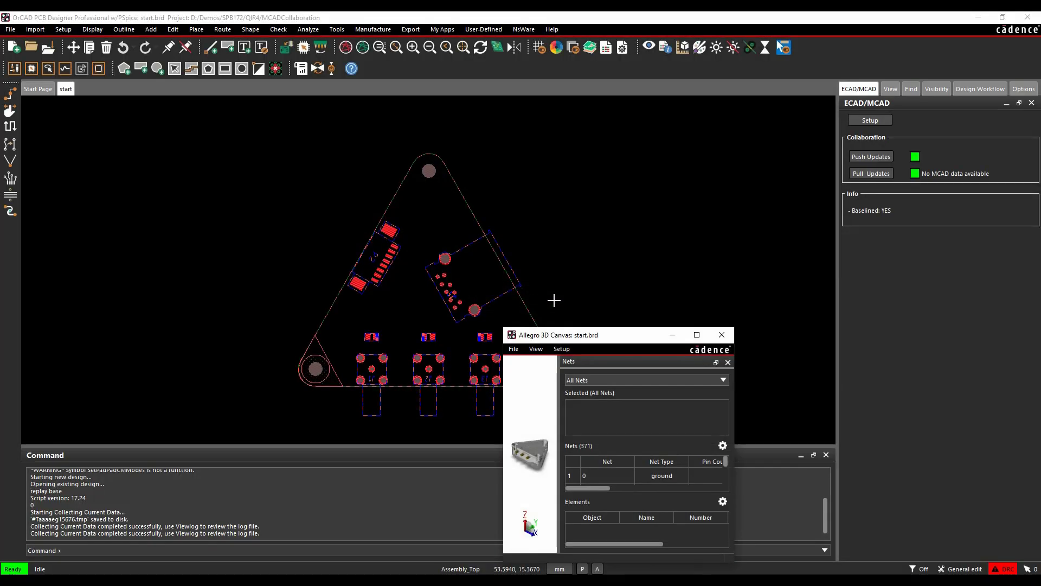
Maximize the 3D canvas of start.brd and examine how the board and connectors fit the transparent enclosure.
click(696, 336)
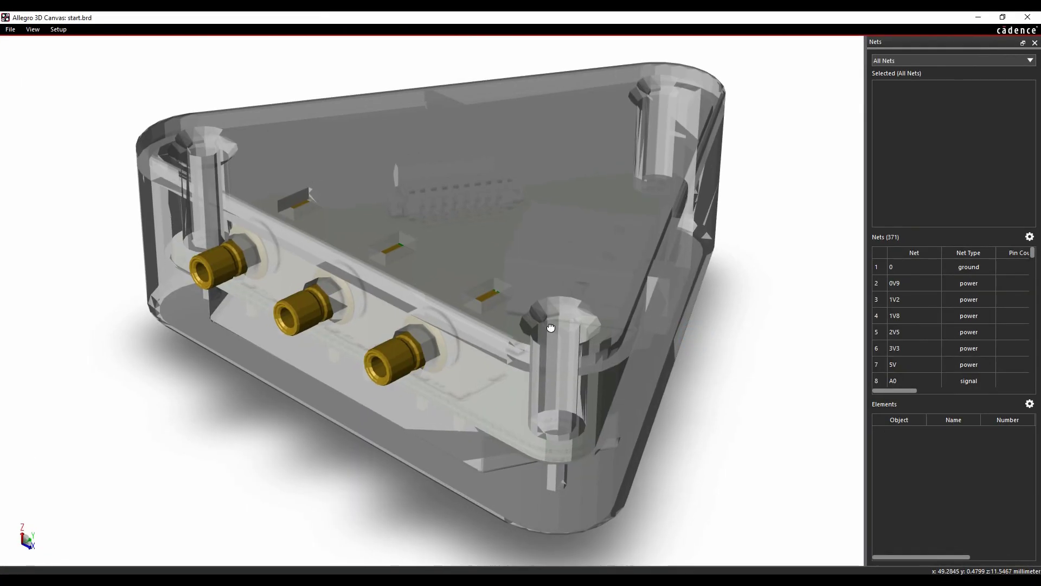
shift+middle_drag(551, 328, 571, 247)
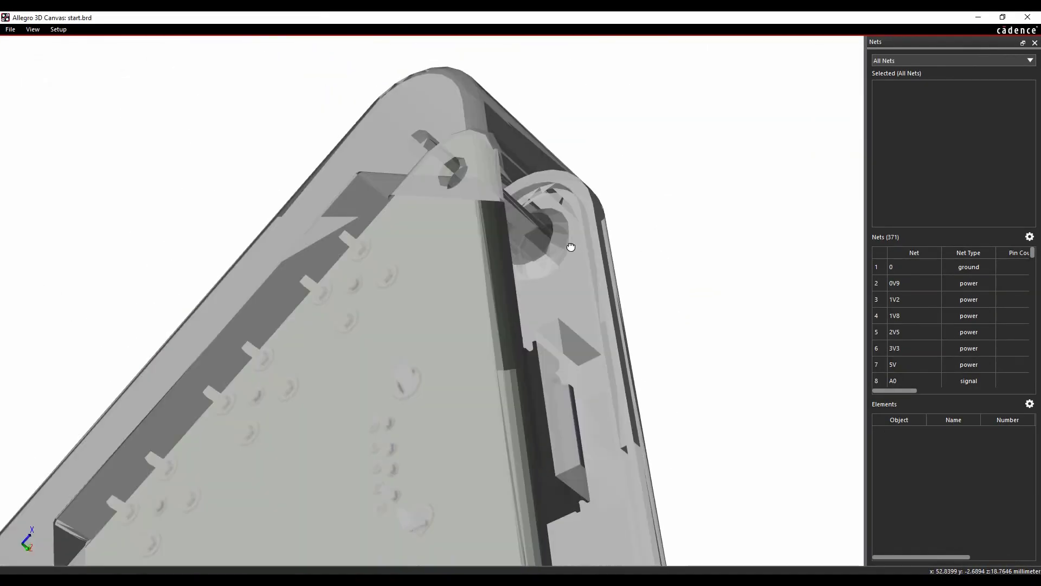
drag(571, 247, 571, 107)
scroll(553, 267, down, 5)
drag(561, 370, 585, 391)
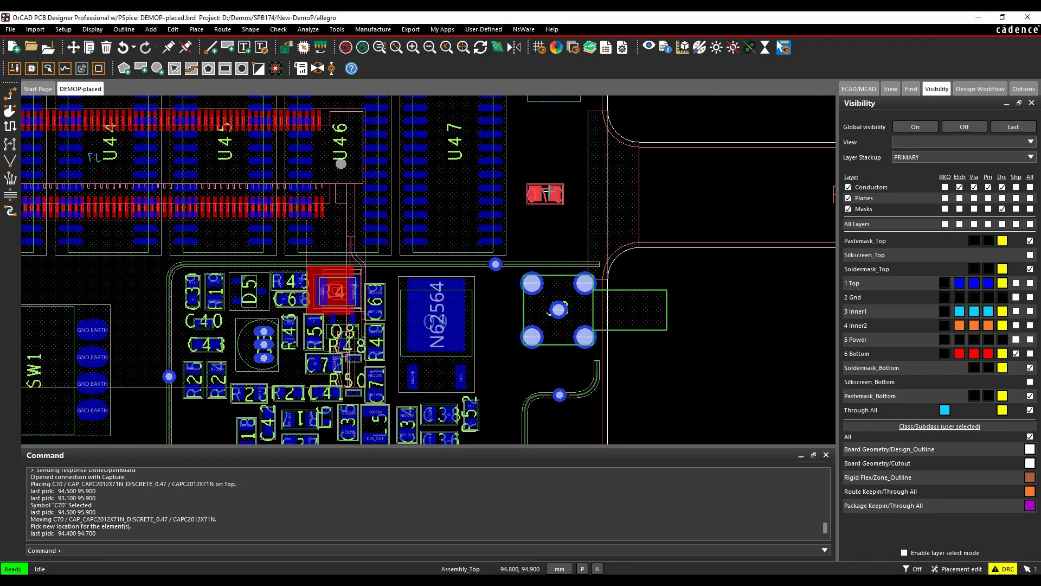
Move capacitor C70 onto the horizontal flex arm, place it at 111.600, 94.700 and finish the move.
drag(545, 194, 728, 195)
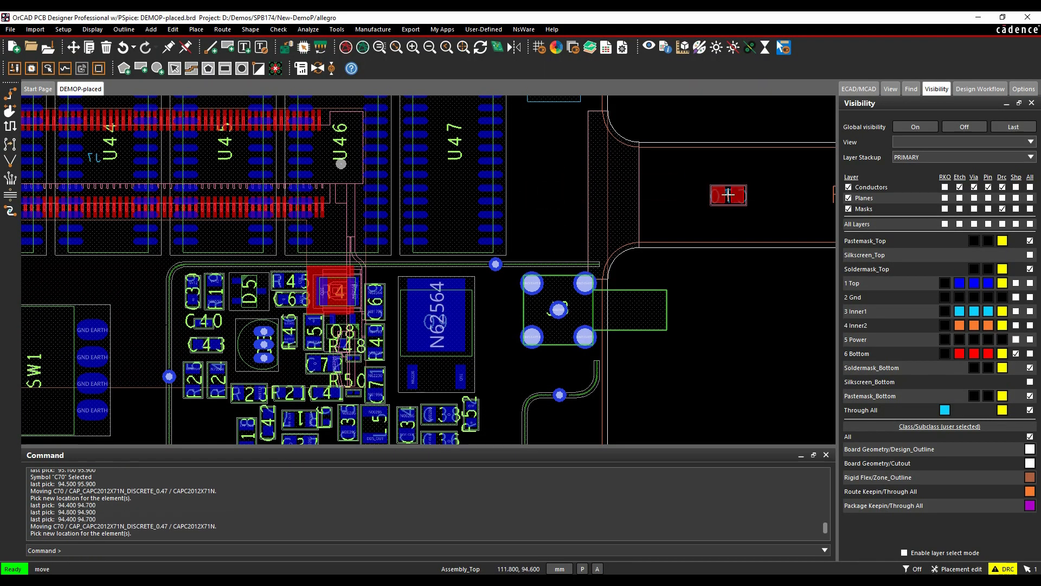
click(759, 308)
click(733, 193)
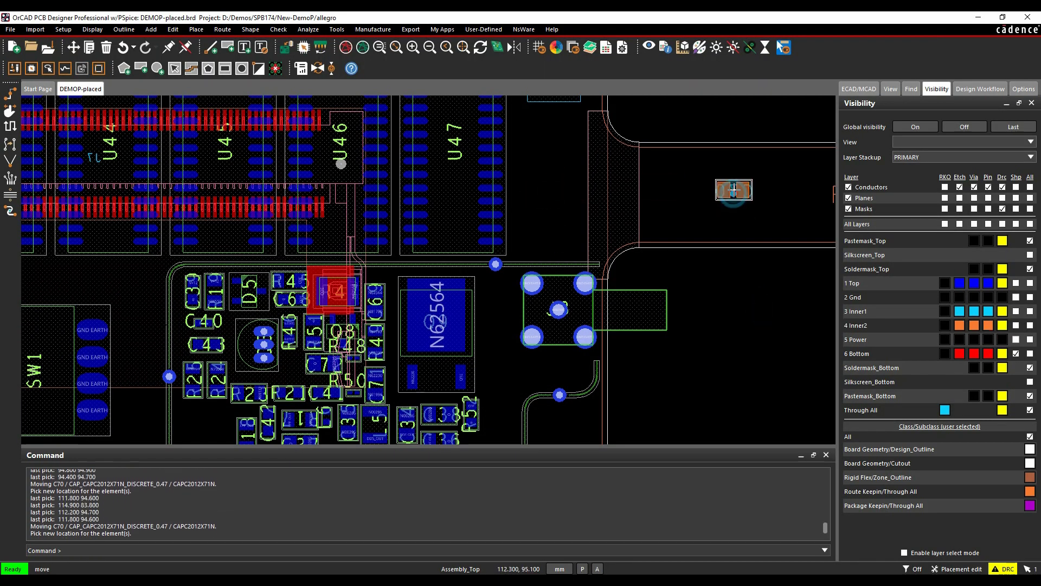
right_click(733, 192)
click(754, 253)
click(727, 195)
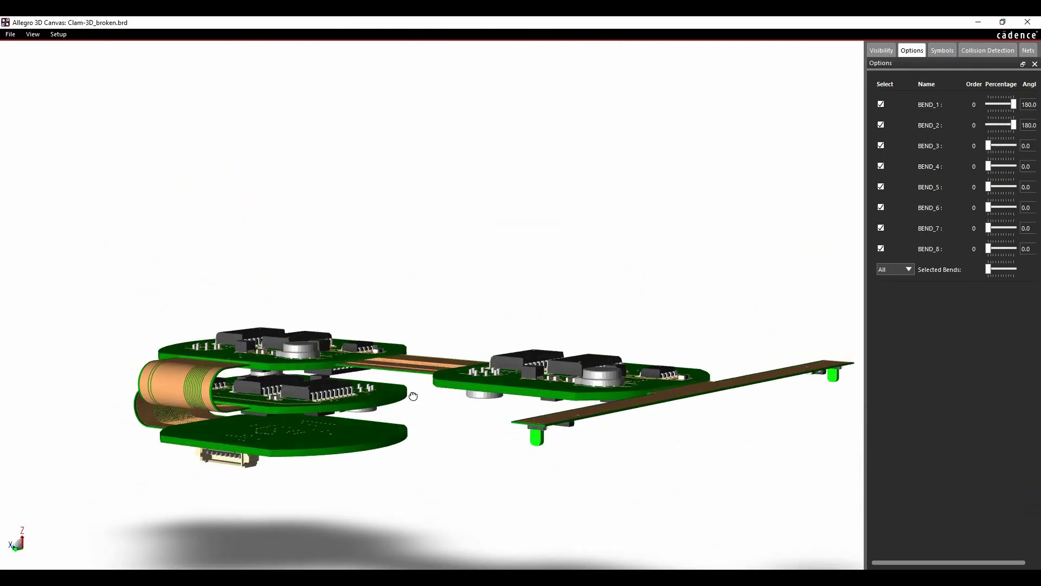
Examine the folded rigid-flex assembly of Clam-3D_broken.brd in the 3D canvas from several angles.
drag(412, 390, 407, 301)
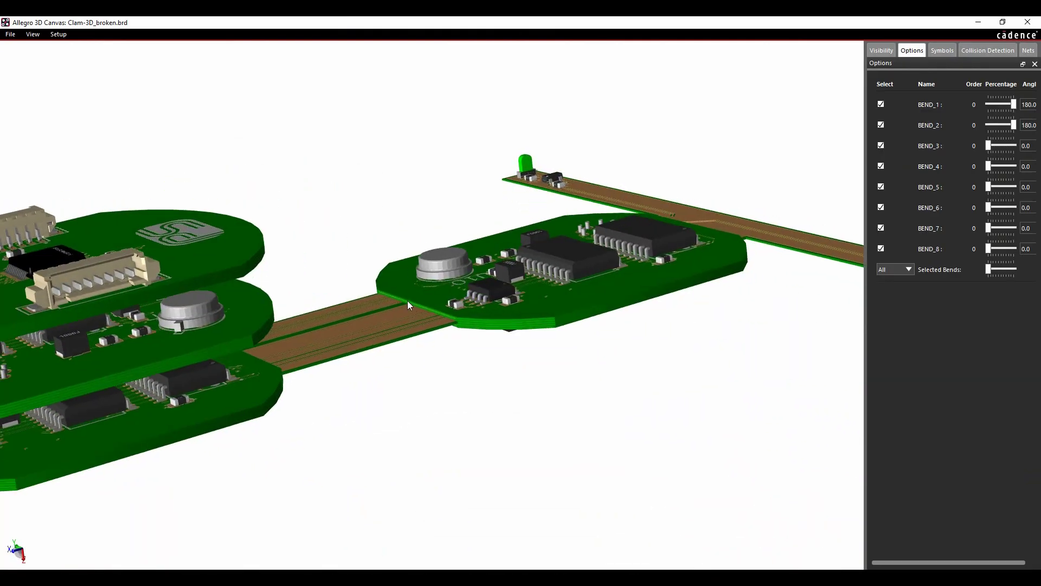
scroll(407, 301, down, 3)
middle_drag(365, 378, 452, 364)
drag(452, 363, 385, 388)
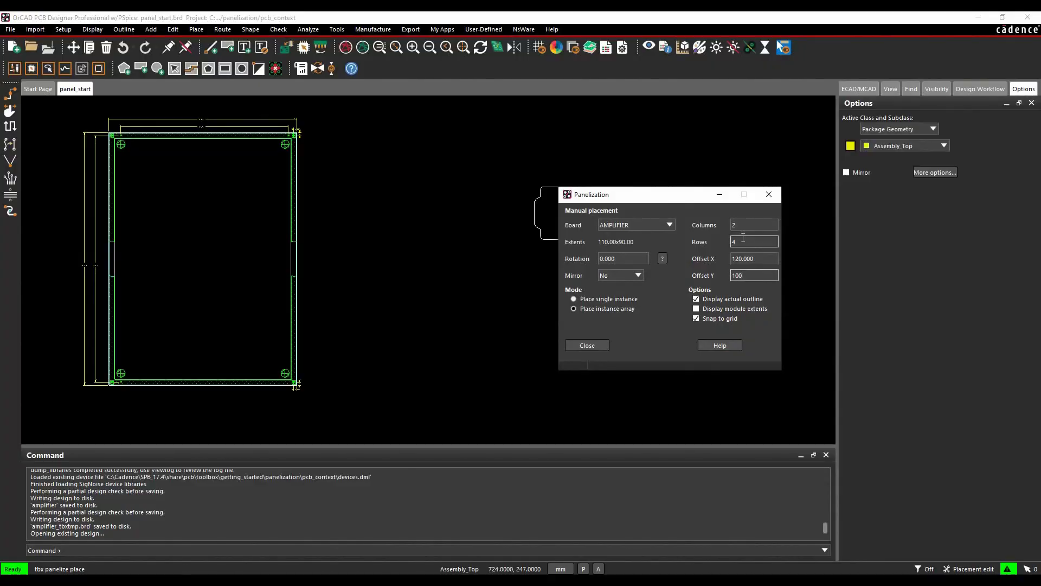
Place a 2-column by 4-row array of the AMPLIFIER board at 47, 18 in the panel, with offsets X 120 and Y 100.
key(Tab)
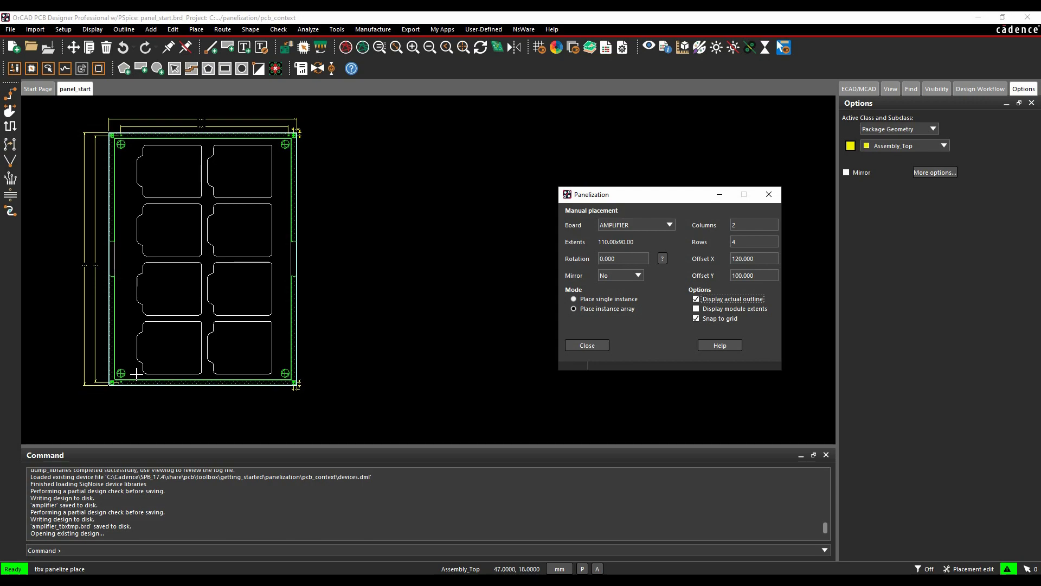
click(136, 373)
scroll(179, 341, up, 2)
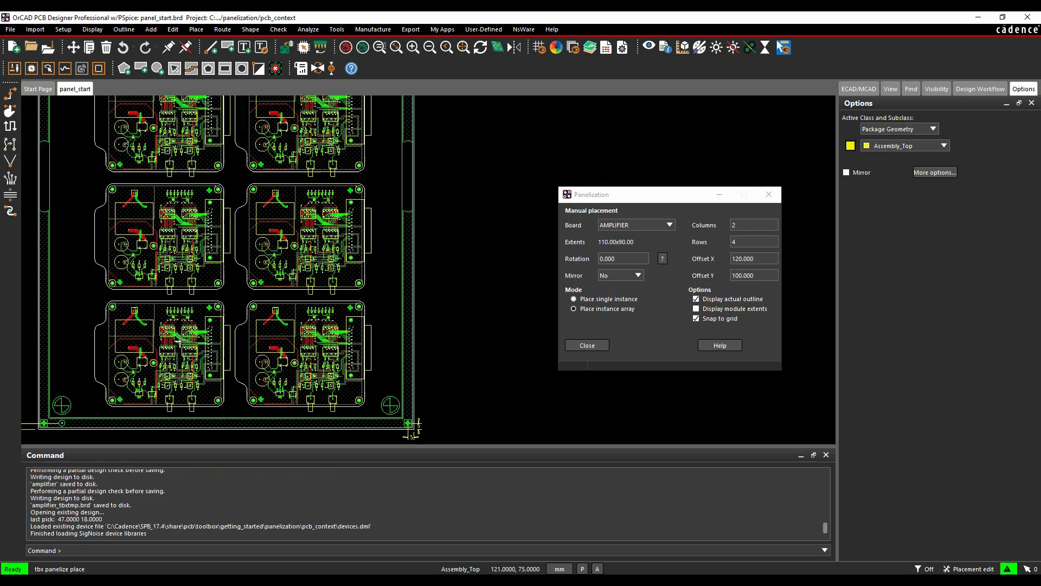
right_click(179, 341)
click(196, 347)
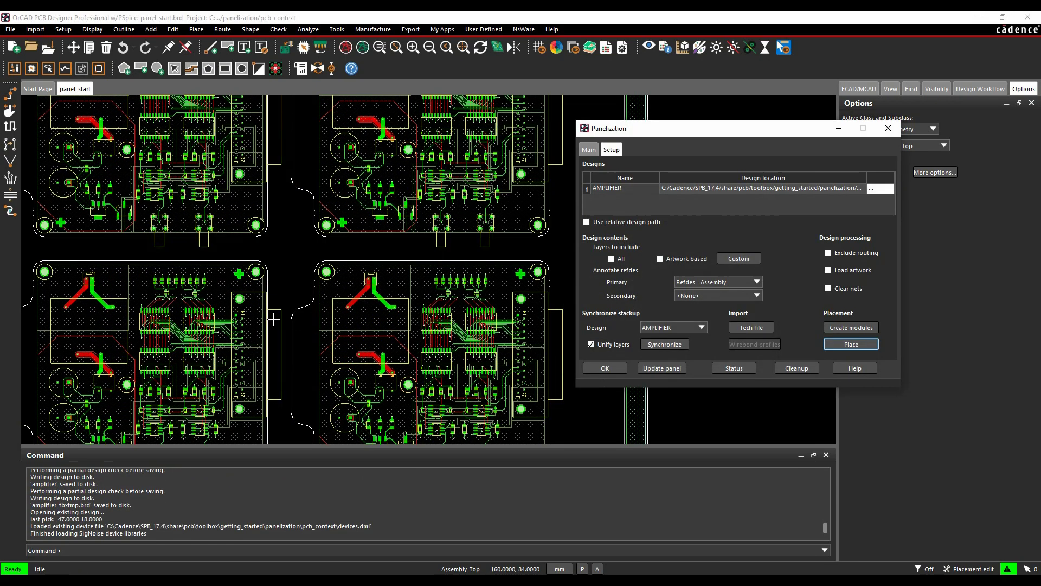
scroll(273, 319, up, 2)
scroll(272, 320, down, 2)
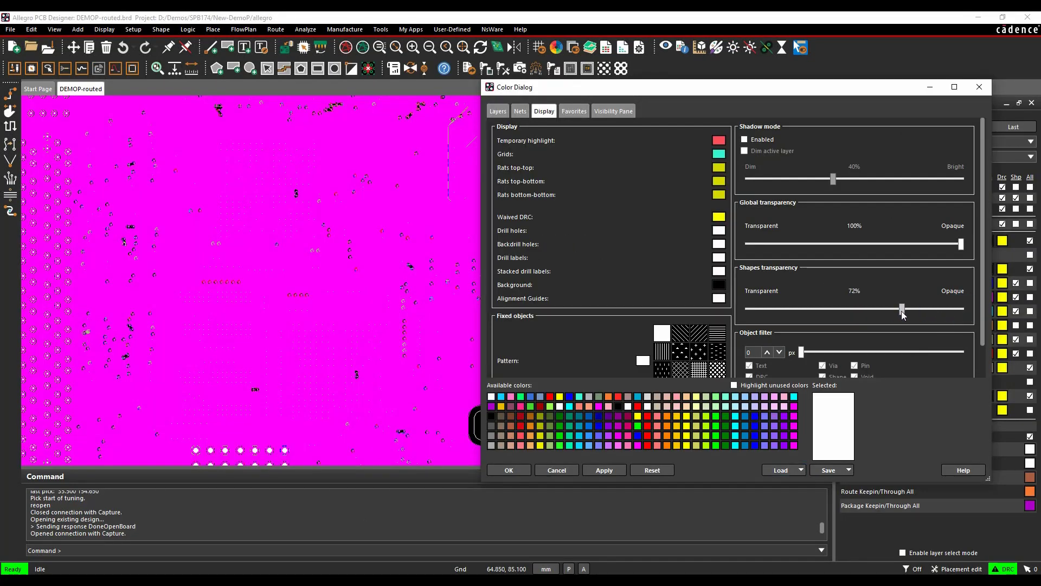
Set the shapes transparency to 45% and lower the global transparency to 60% on the DEMOP-routed board.
drag(864, 314, 844, 315)
drag(891, 249, 877, 250)
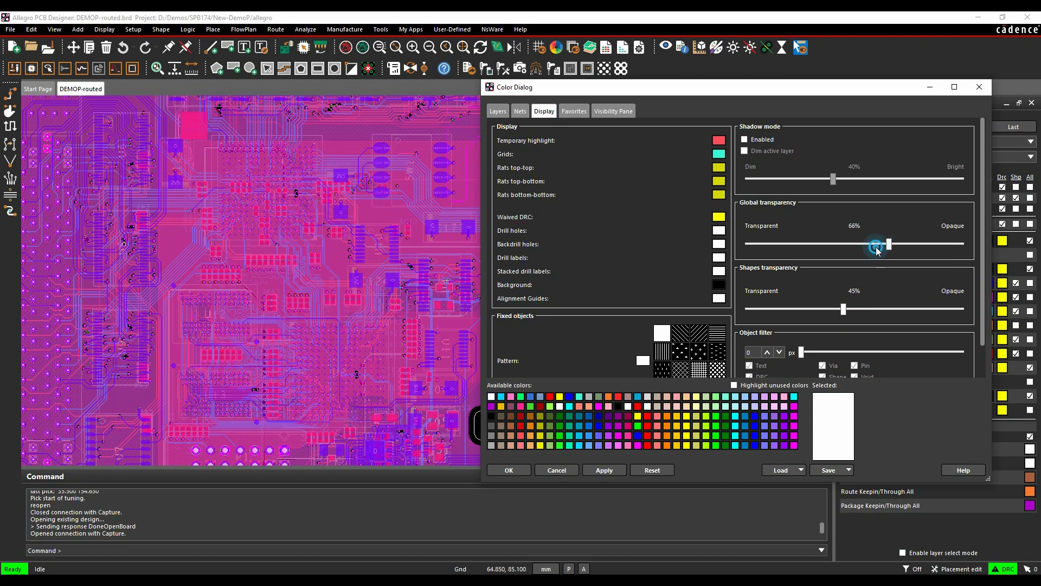
scroll(315, 281, up, 5)
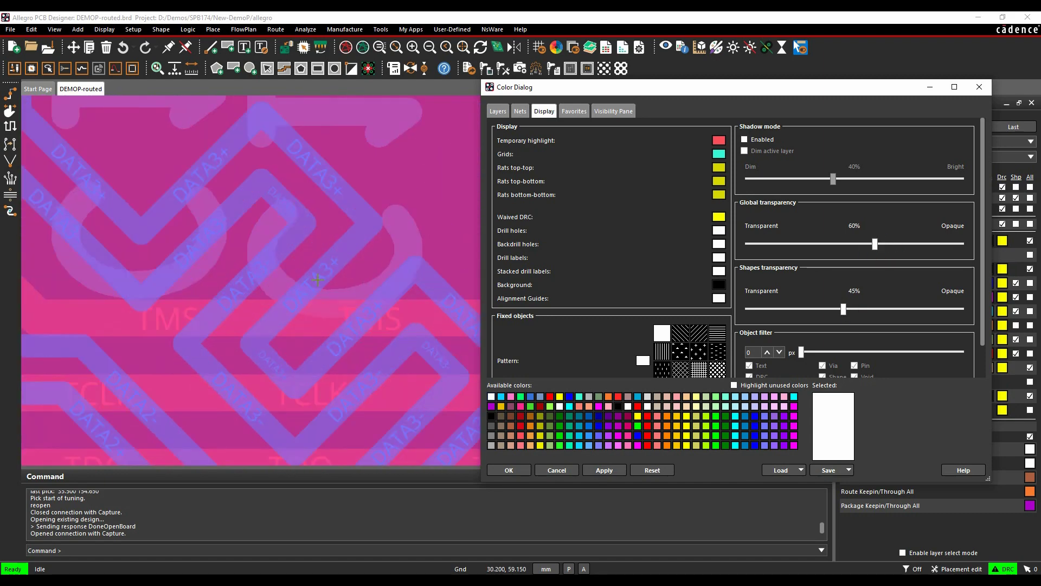
click(854, 242)
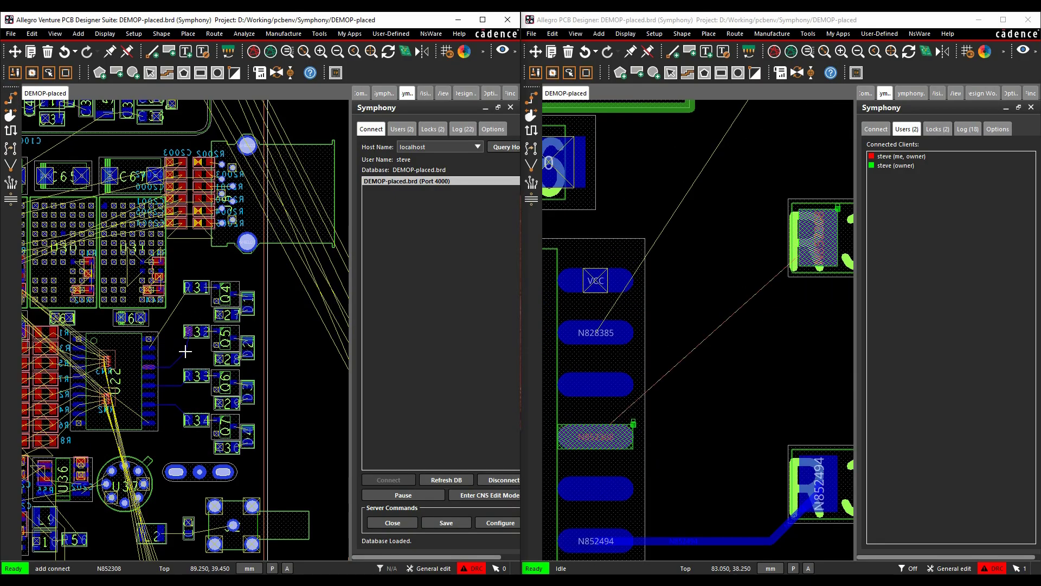
Route nets N852308 and N828385 on Top from the U22 pins to the pads of R32 and R31, and finish routing.
click(185, 351)
click(188, 332)
click(149, 347)
click(174, 338)
click(186, 287)
right_click(189, 259)
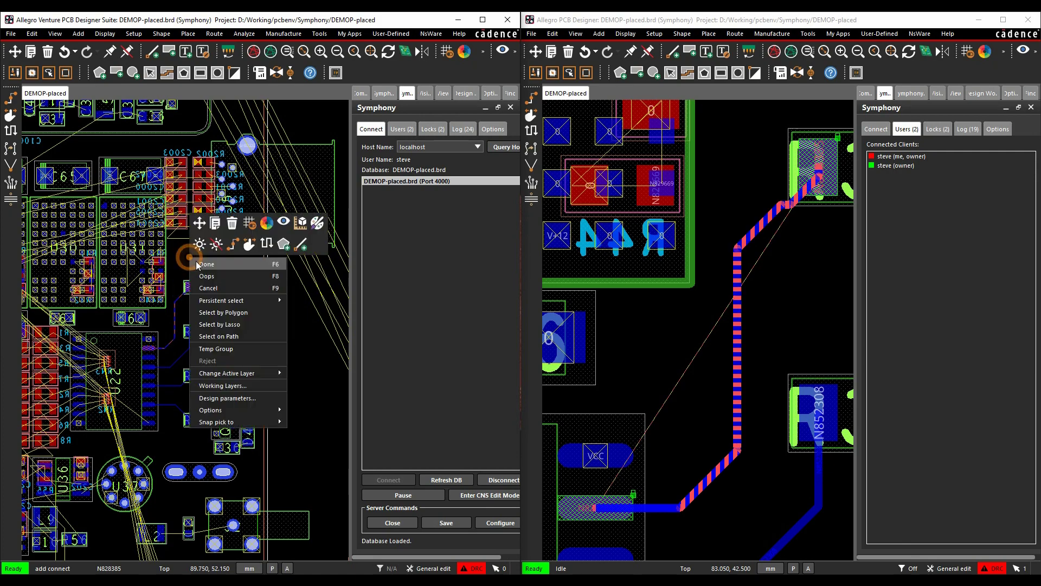
click(196, 262)
In the second Symphony client, start routing the VDX bus on Top from its via column near SW2 and switch to routing single traces.
scroll(779, 378, down, 3)
scroll(672, 477, up, 1)
middle_drag(685, 502, 719, 394)
scroll(718, 393, down, 3)
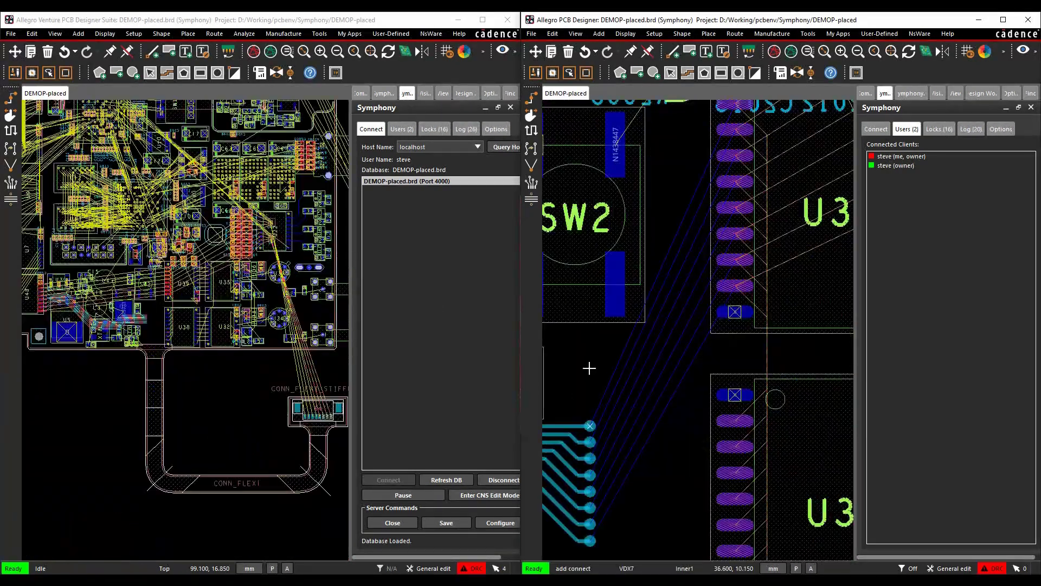
double_click(589, 368)
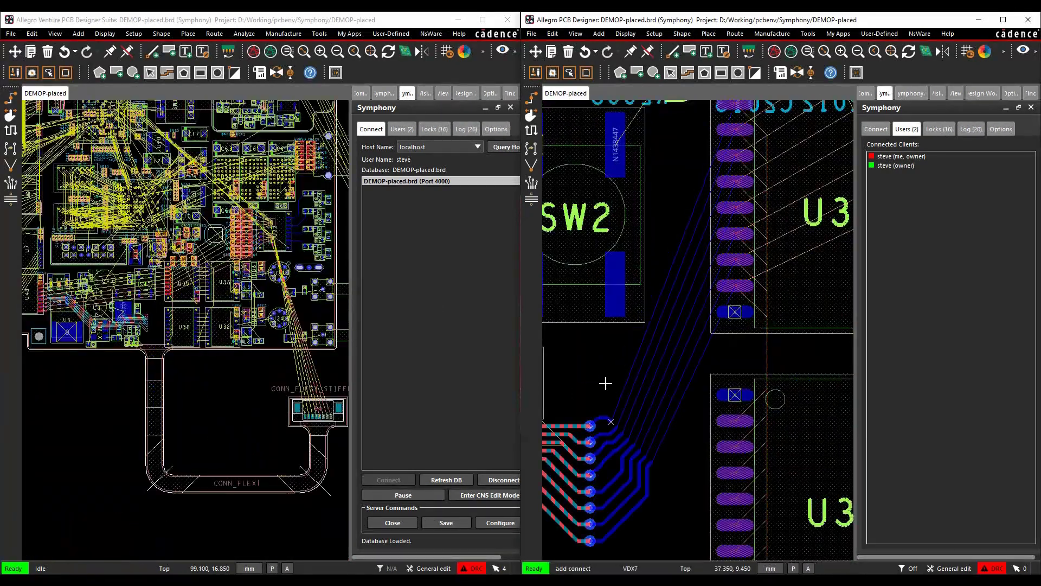
right_click(606, 384)
click(646, 208)
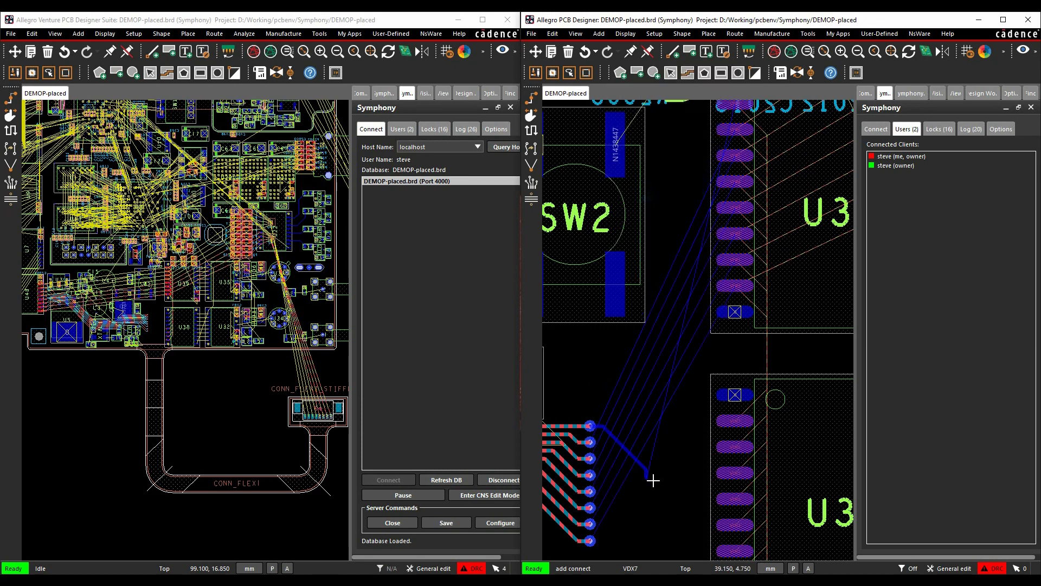
Route the eight VDX bus traces one by one on Top from the via column to the component pads below SW2, and finish routing.
click(739, 422)
click(737, 448)
click(737, 475)
click(737, 501)
click(735, 527)
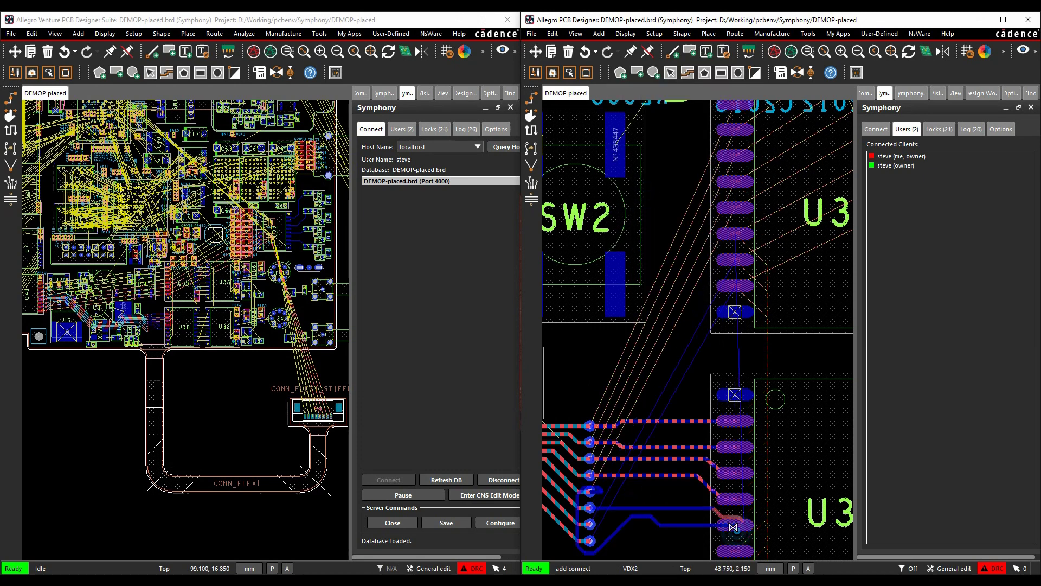
key(Down)
key(Down)
click(735, 442)
click(736, 466)
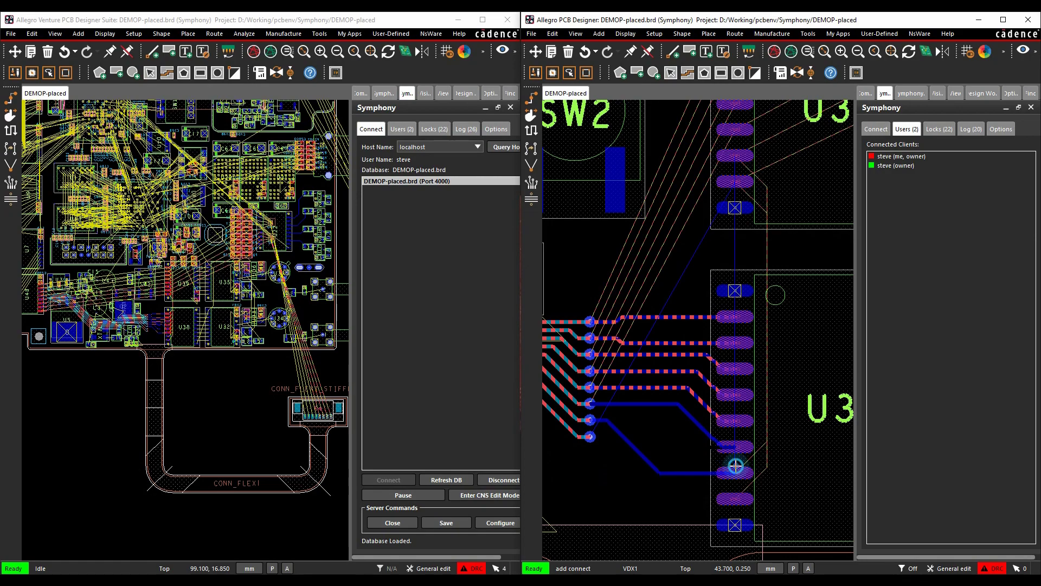
click(736, 494)
right_click(617, 484)
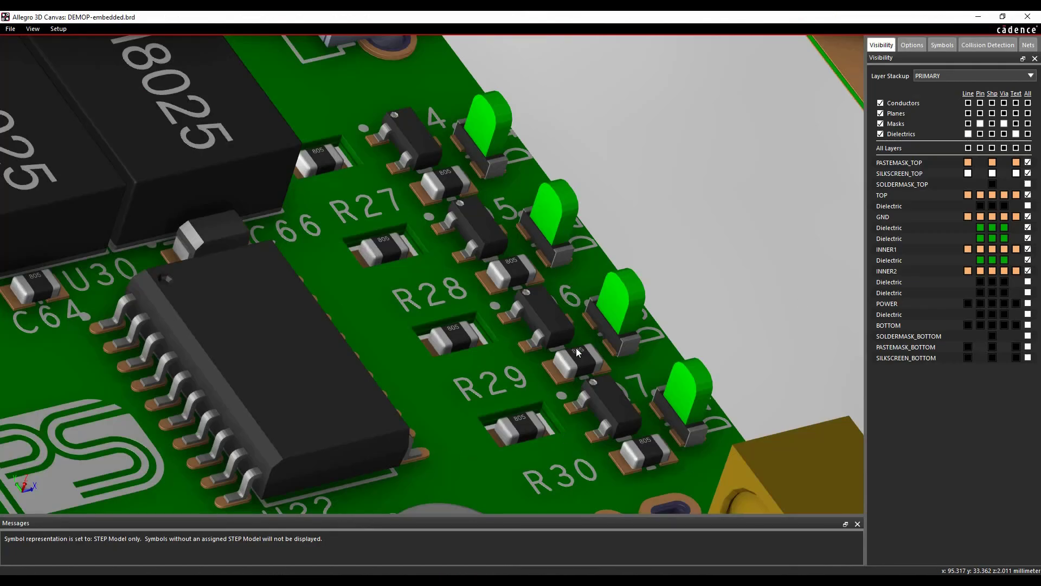
In the 3D canvas of DEMOP-embedded, show the dielectric between TOP and GND and the SOLDERMASK_TOP layer, and view the covered resistors from above.
scroll(544, 351, down, 3)
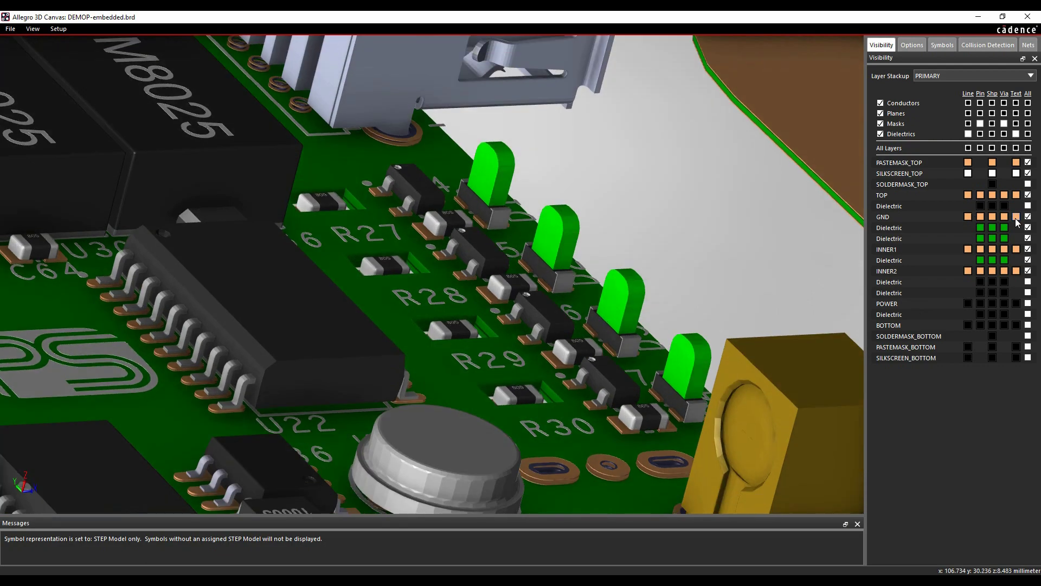
click(1027, 206)
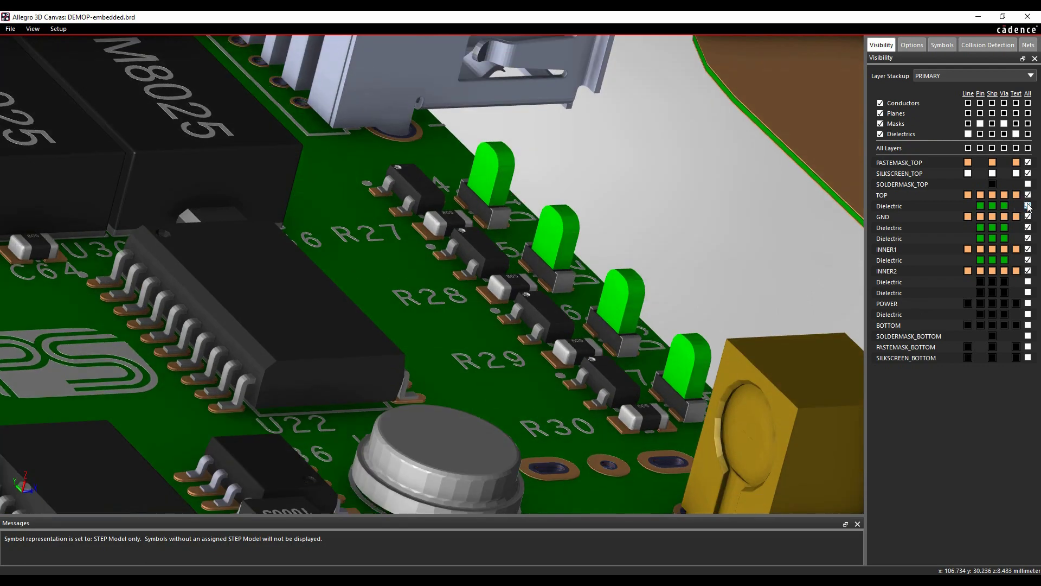
click(1027, 184)
shift+middle_drag(498, 323, 490, 346)
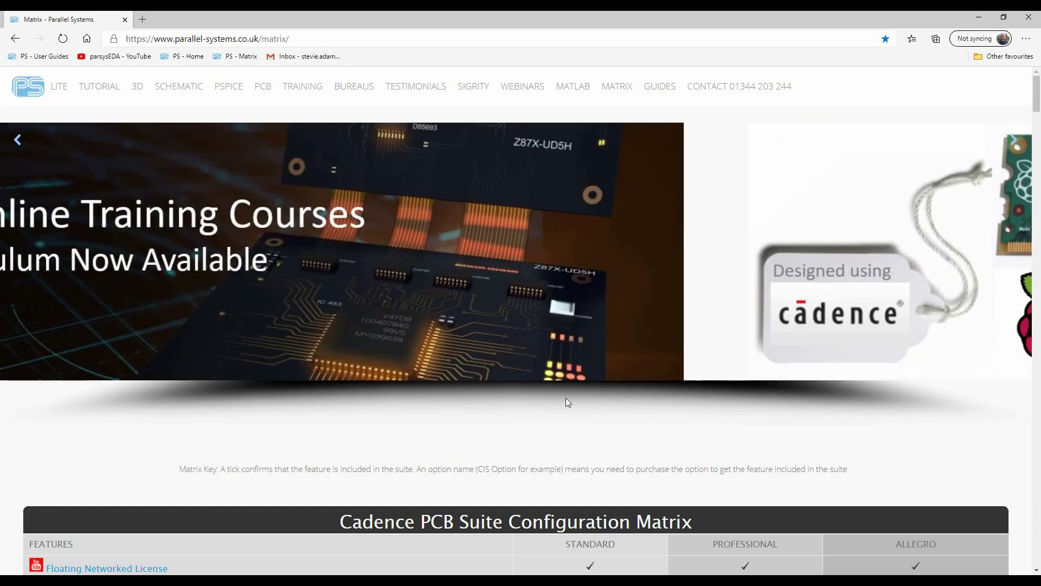
Switch to the Parallel Systems matrix page in the browser and compare the Standard, Professional and Allegro features in the Cadence PCB Suite Configuration Matrix.
scroll(565, 398, down, 7)
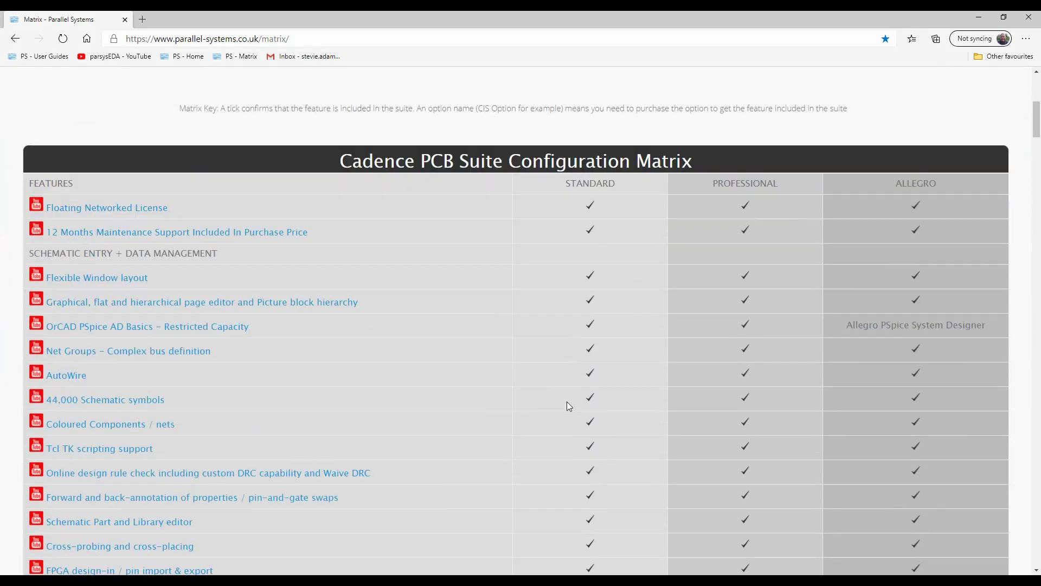
scroll(567, 402, down, 6)
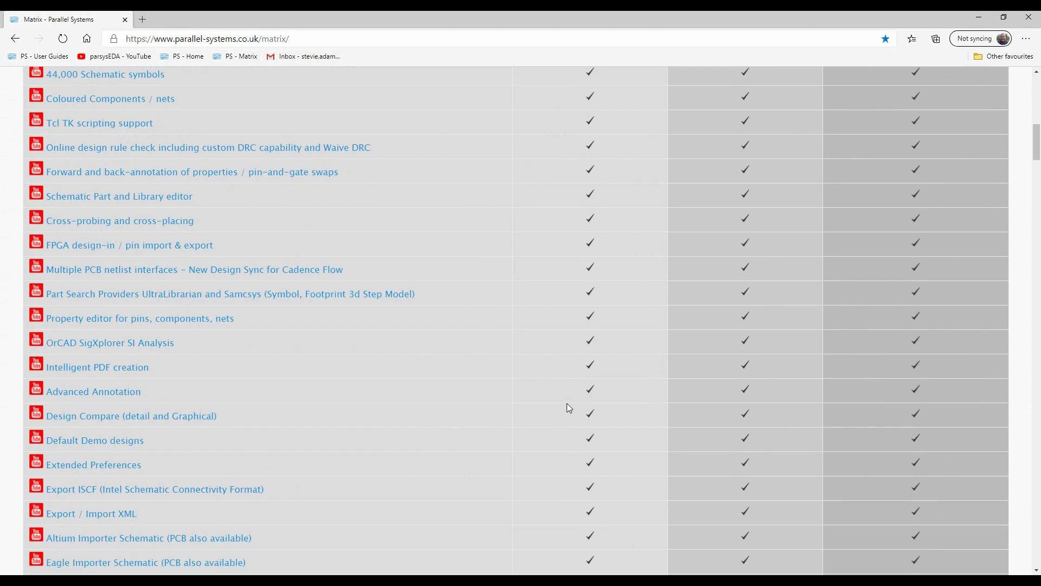
scroll(567, 402, down, 7)
scroll(568, 404, down, 2)
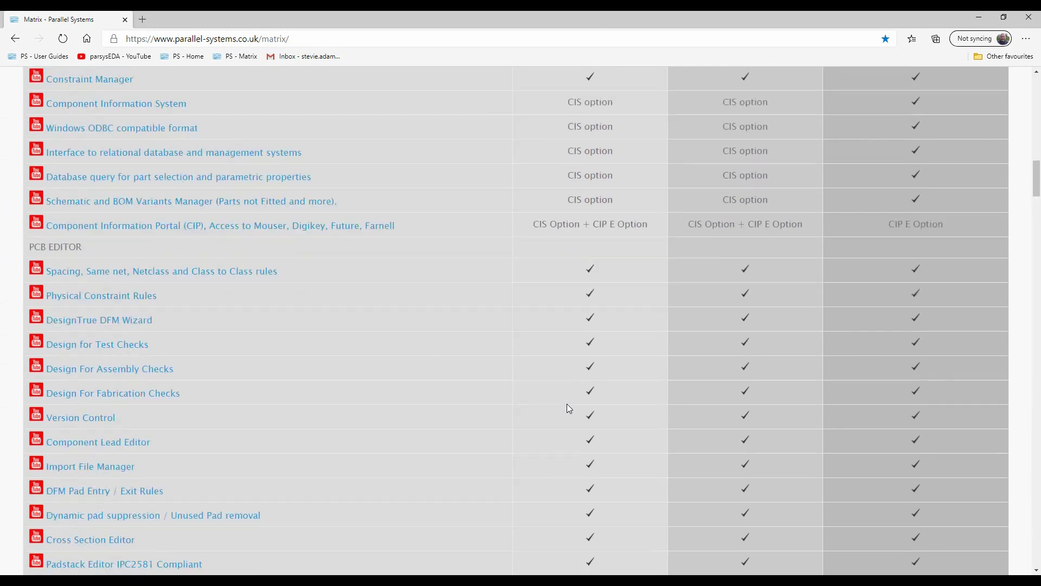
scroll(567, 403, down, 11)
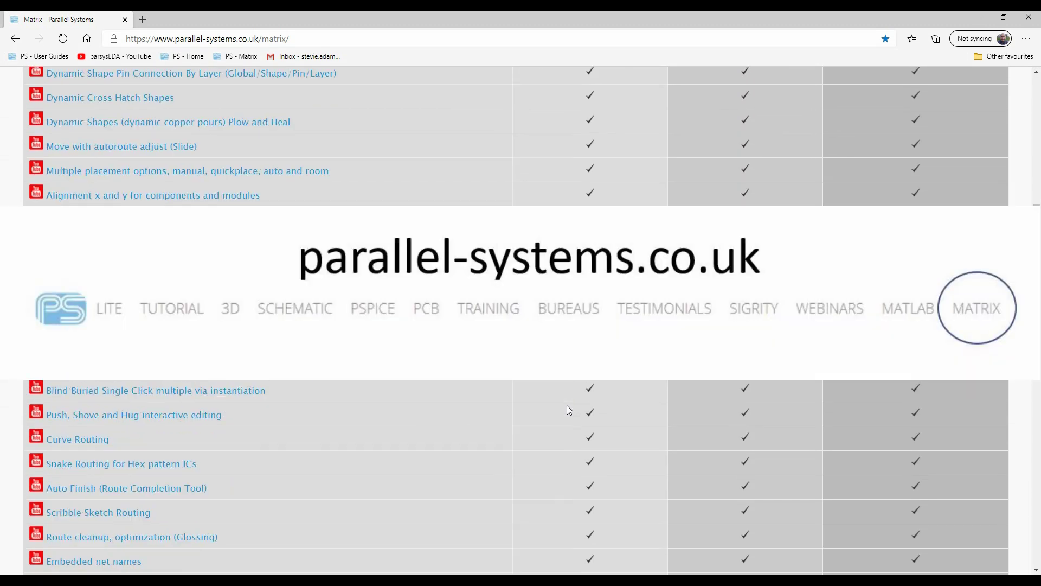
scroll(567, 405, down, 11)
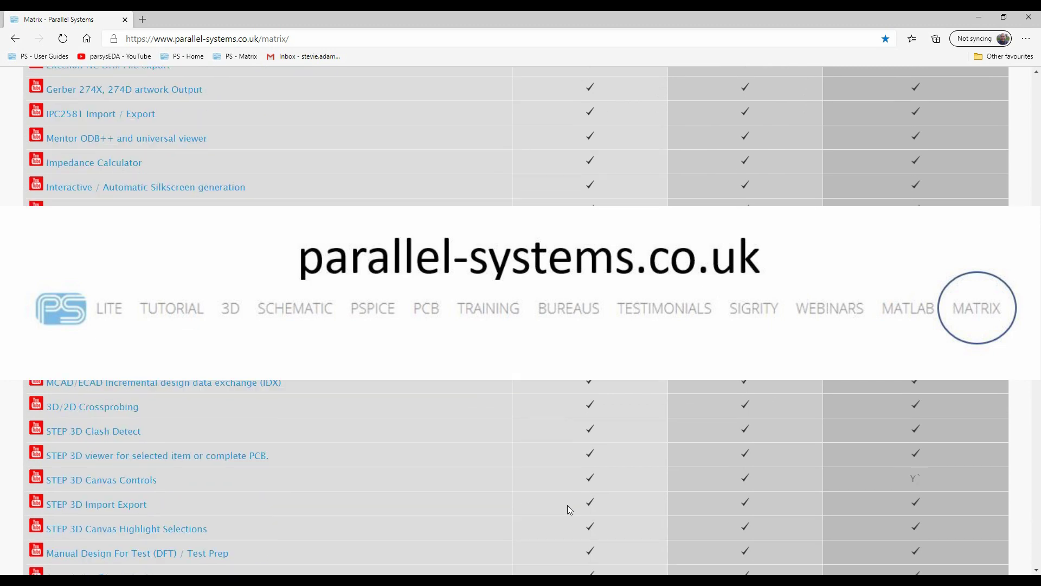
scroll(568, 509, down, 11)
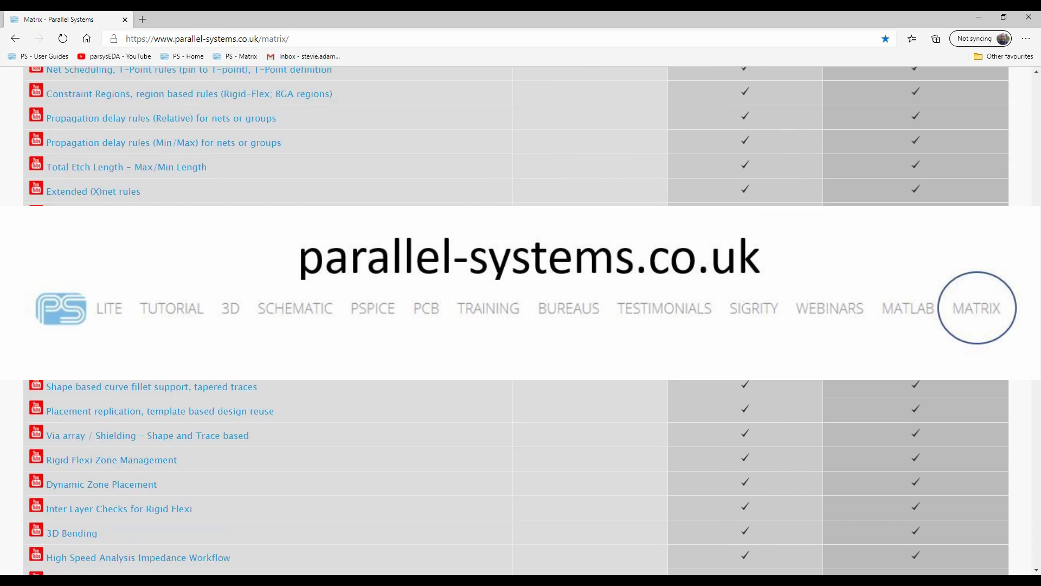